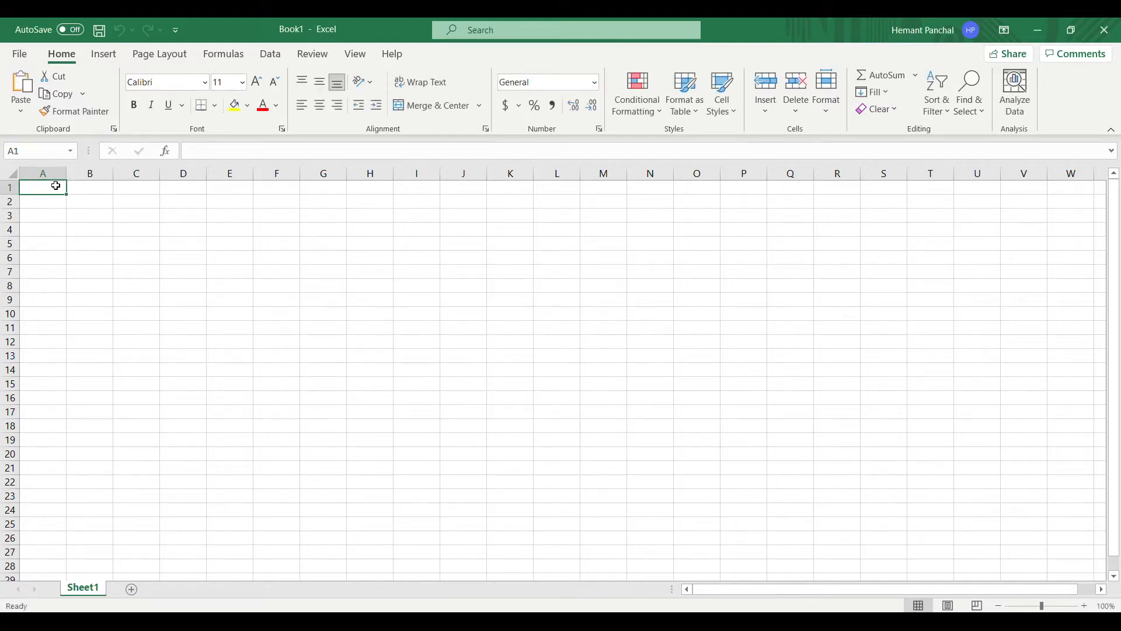
# Type the headers Id, FirstName, LastName and Age across A1:D1
pyautogui.write('Id')
pyautogui.press('Tab')
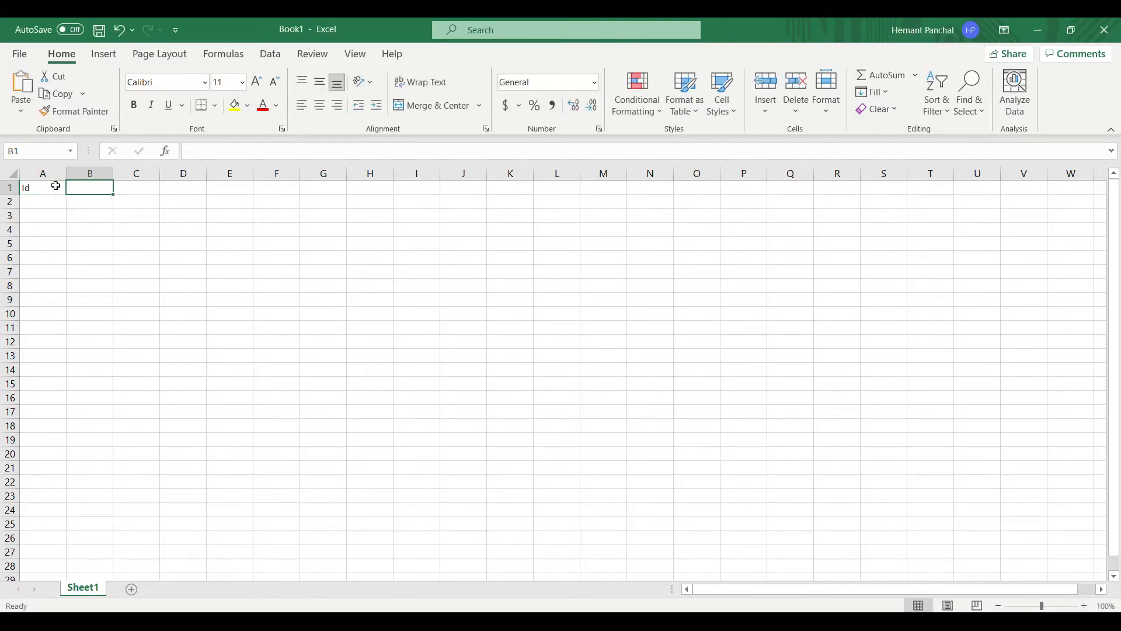
pyautogui.write('FirstName')
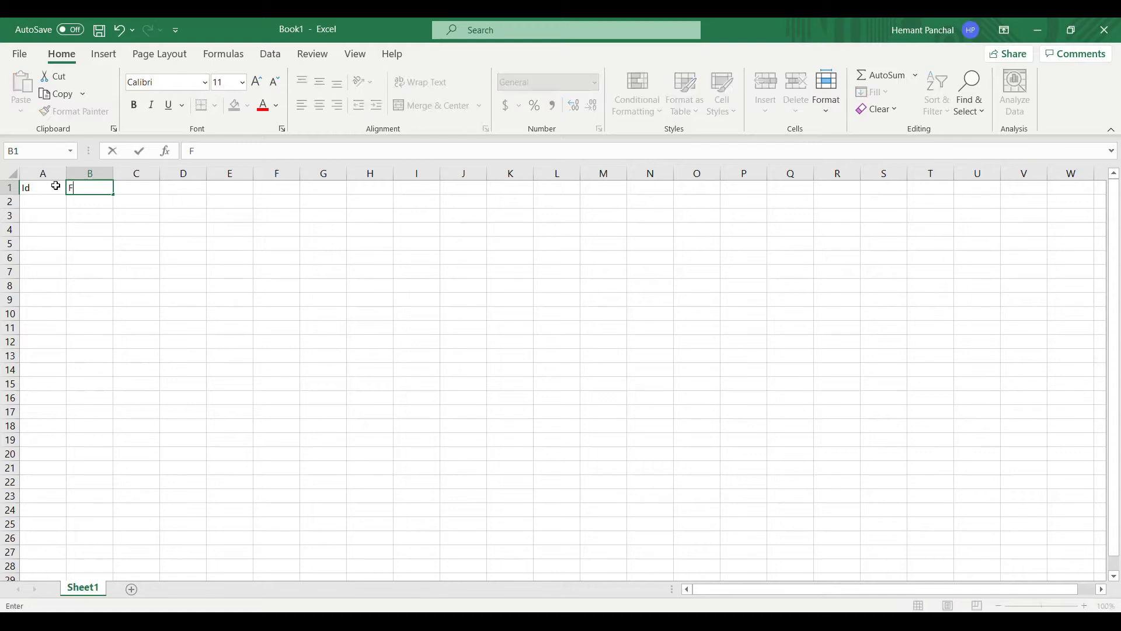
pyautogui.press('Tab')
pyautogui.write('LastName')
pyautogui.press('Tab')
pyautogui.write('Ag')
pyautogui.press('Return')
# Enter 1 as the first Id in cell A2
pyautogui.click(55, 185)
pyautogui.press('Right')
pyautogui.press('Right')
pyautogui.press('Right')
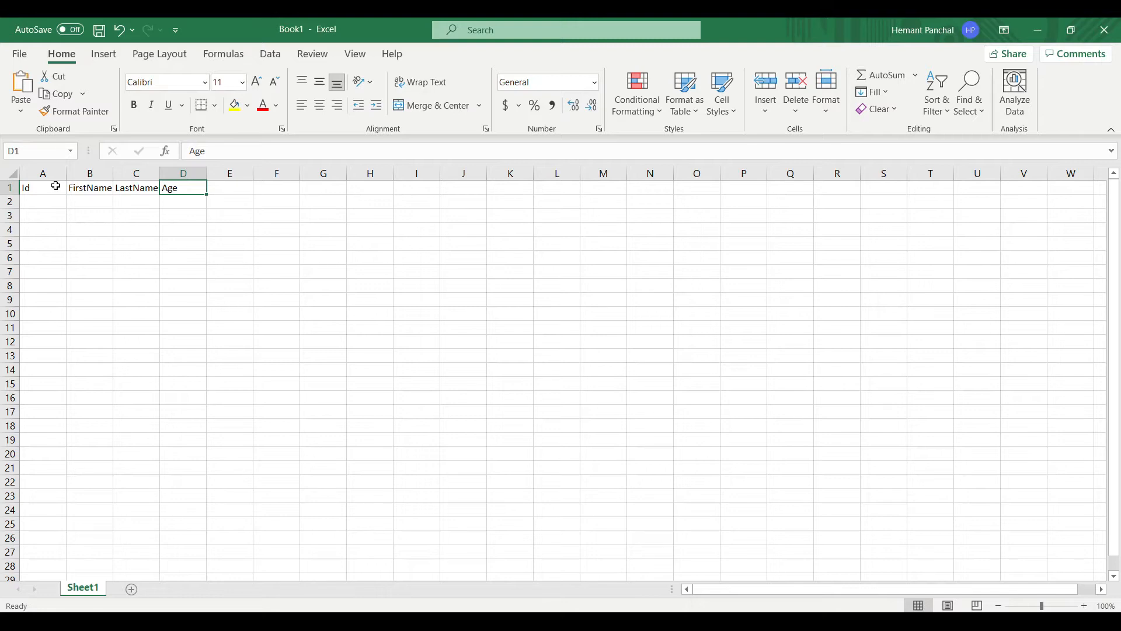
pyautogui.press('Down')
pyautogui.press('Left')
pyautogui.press('Left')
pyautogui.press('Left')
pyautogui.write('1')
pyautogui.press('Return')
# Enter Ids 2 and 3, then fill row 2 with the first user's first name, last name and age 29
pyautogui.write('2')
pyautogui.press('Return')
pyautogui.write('3')
pyautogui.press('Return')
pyautogui.press('Up')
pyautogui.press('Up')
pyautogui.press('Up')
pyautogui.press('Right')
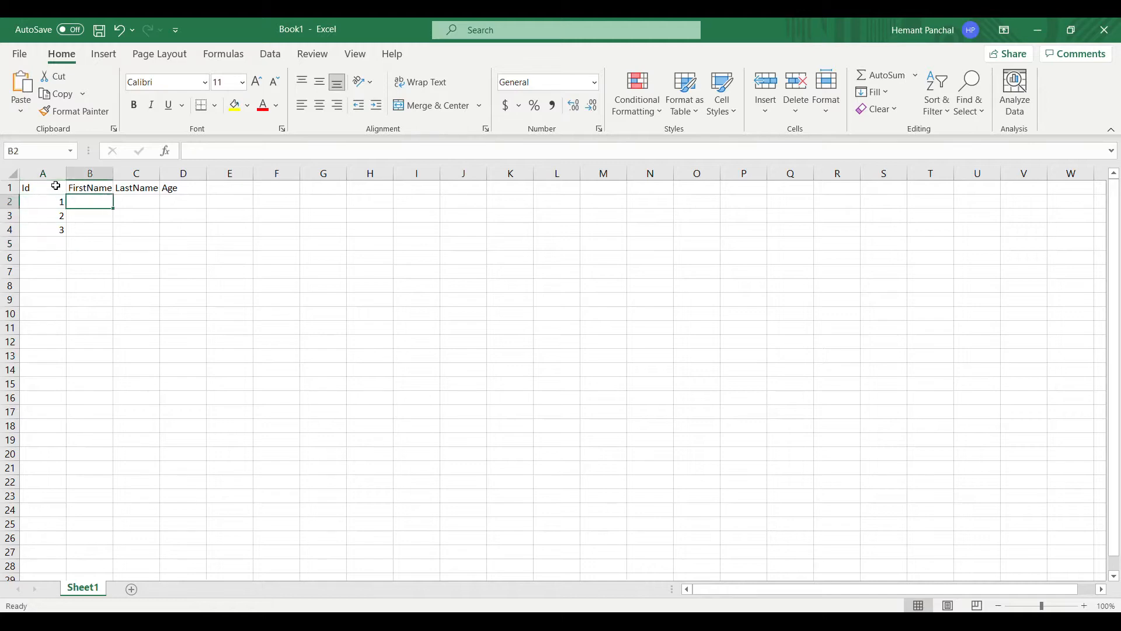
pyautogui.press('Tab')
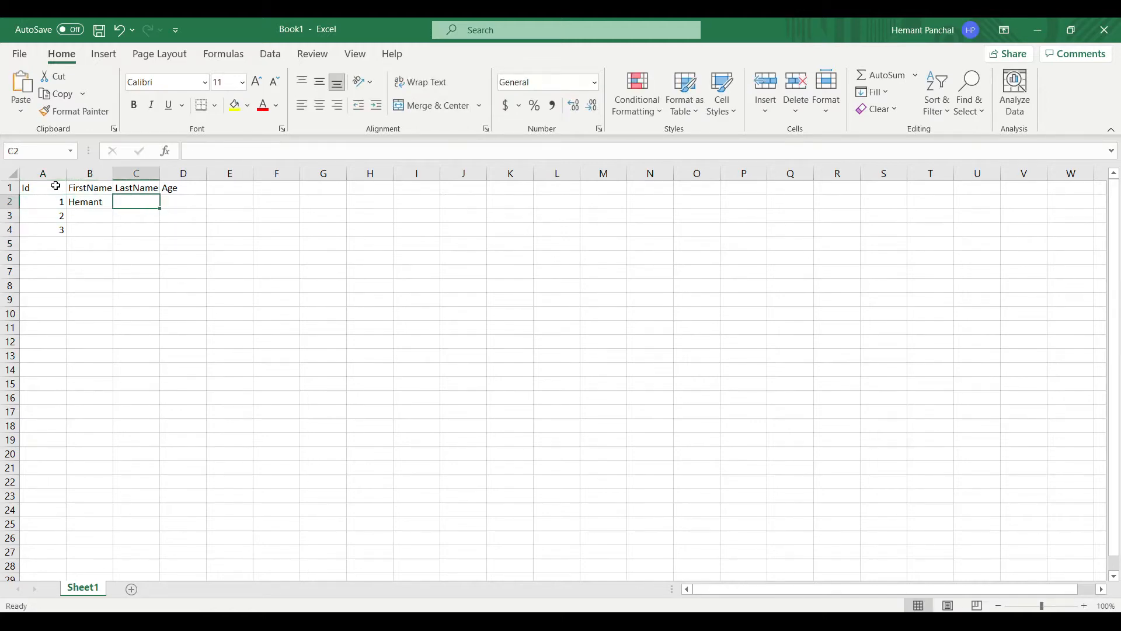
pyautogui.press('Tab')
pyautogui.write('29')
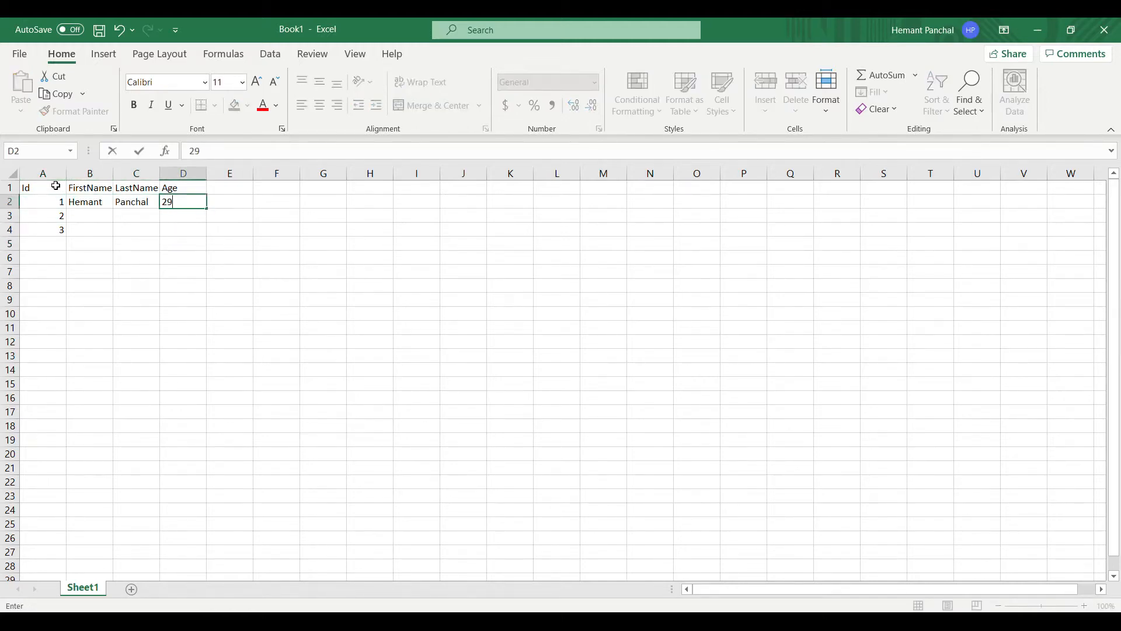
pyautogui.press('Tab')
pyautogui.press('Return')
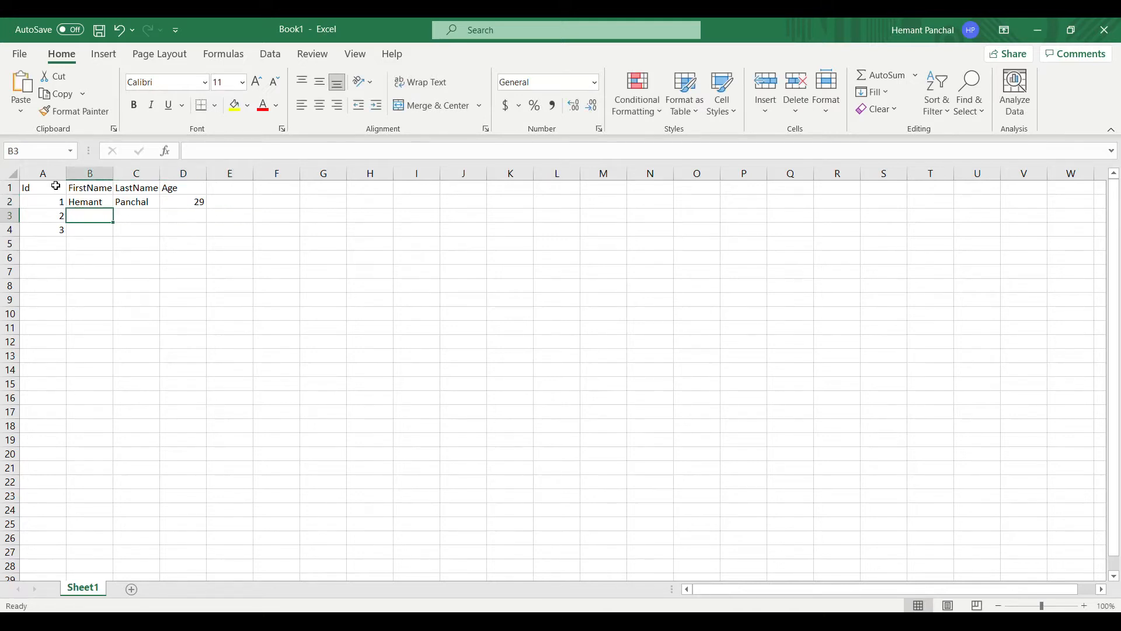
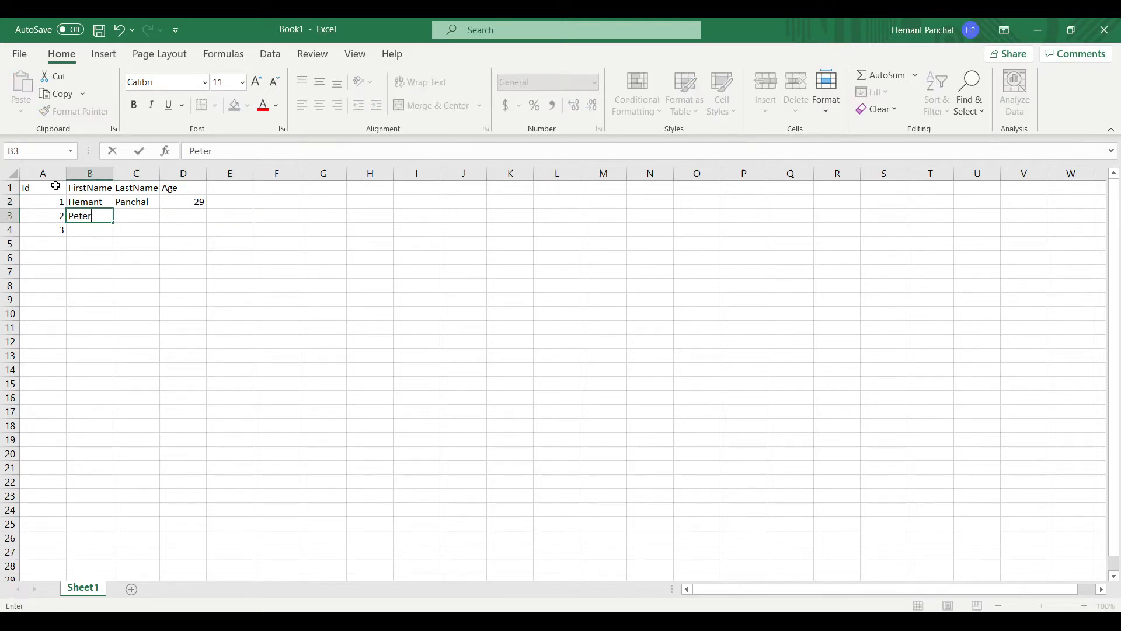
# Fill row 3 with the second user's first name, last name and age 35
pyautogui.press('Tab')
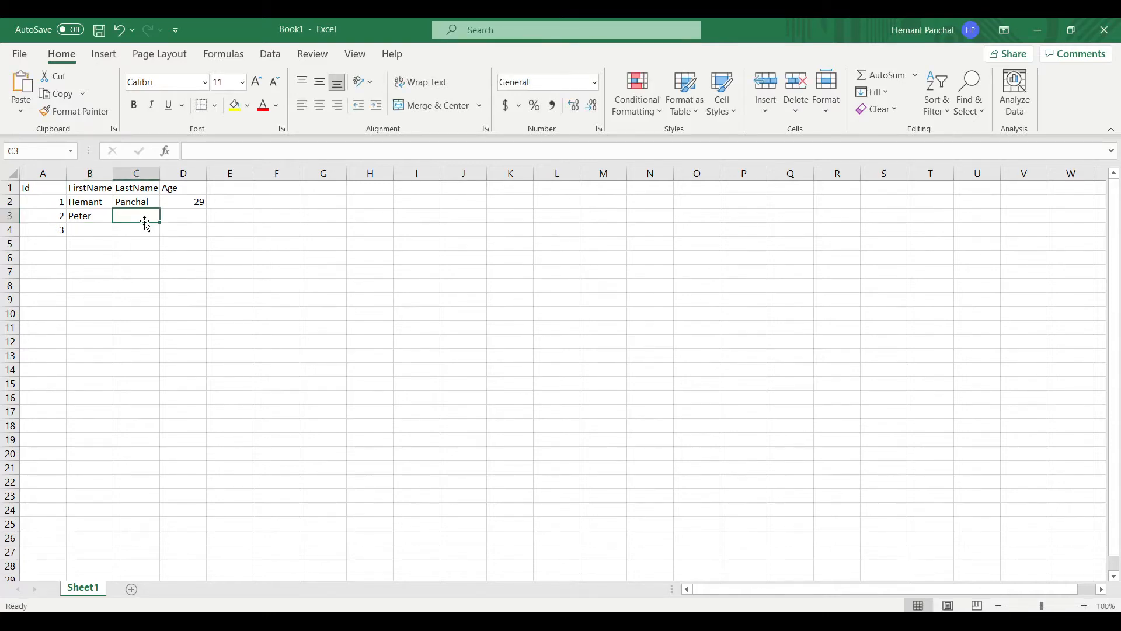
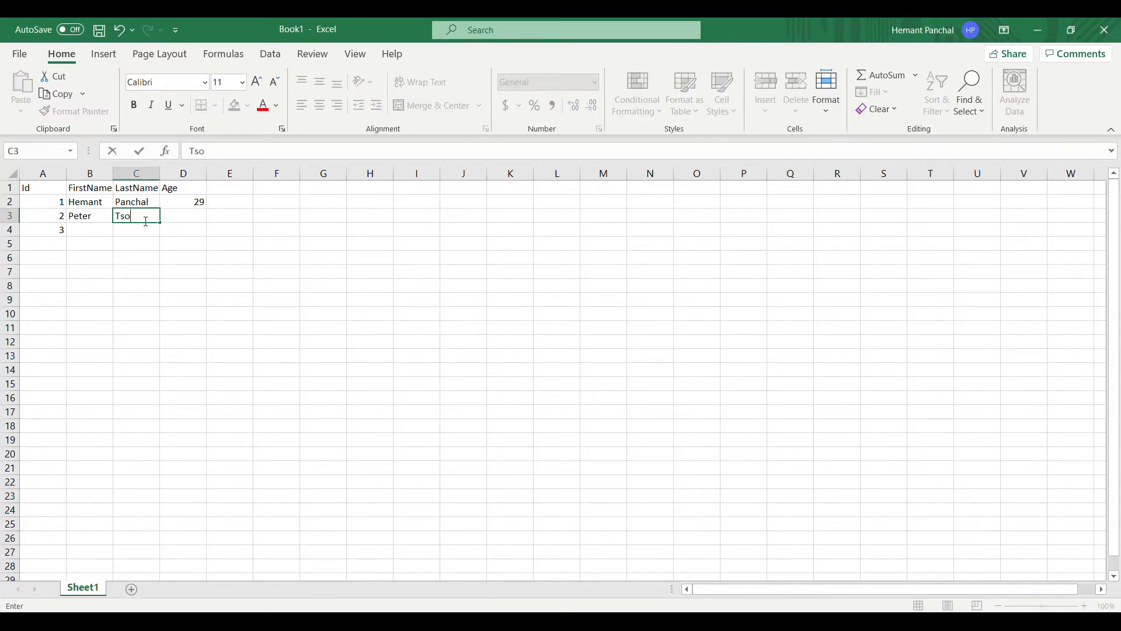
pyautogui.press('Tab')
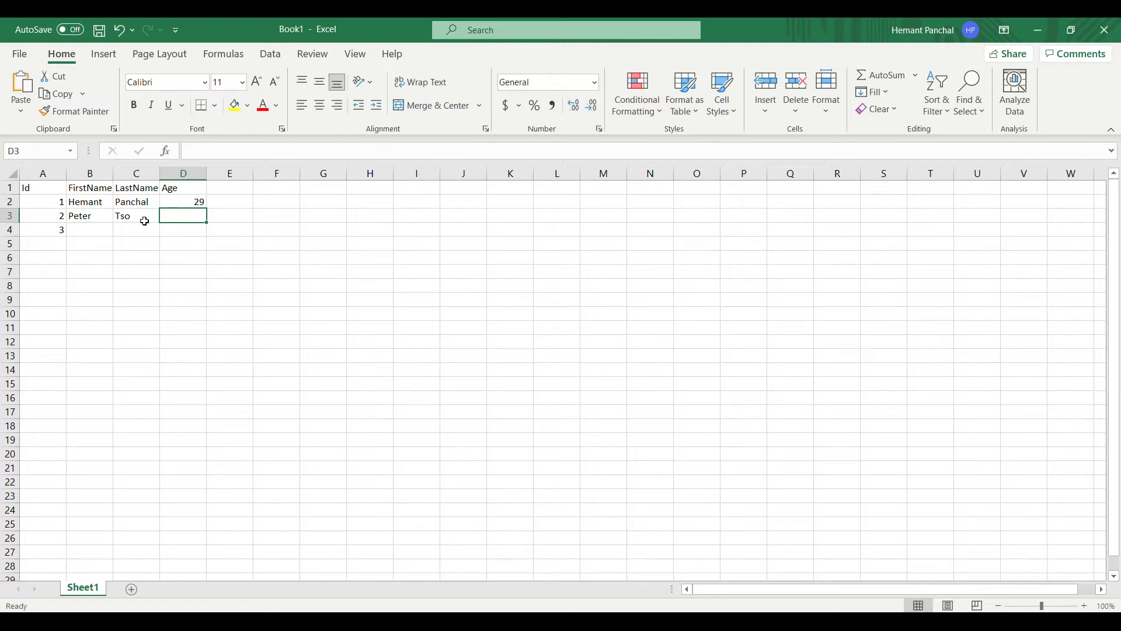
pyautogui.write('35')
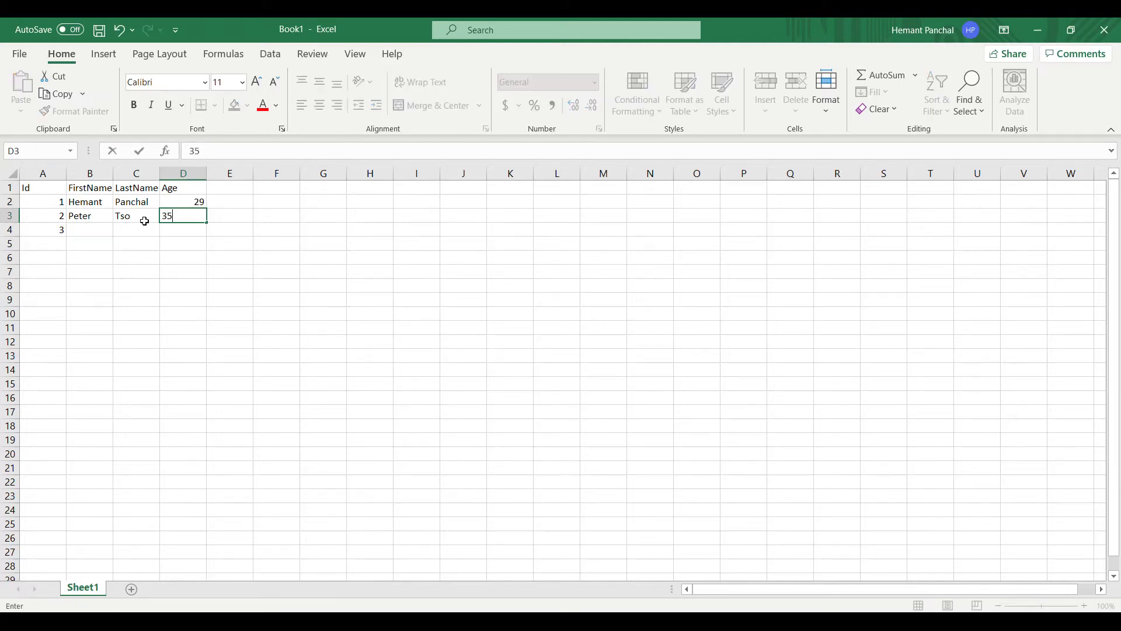
pyautogui.press('Return')
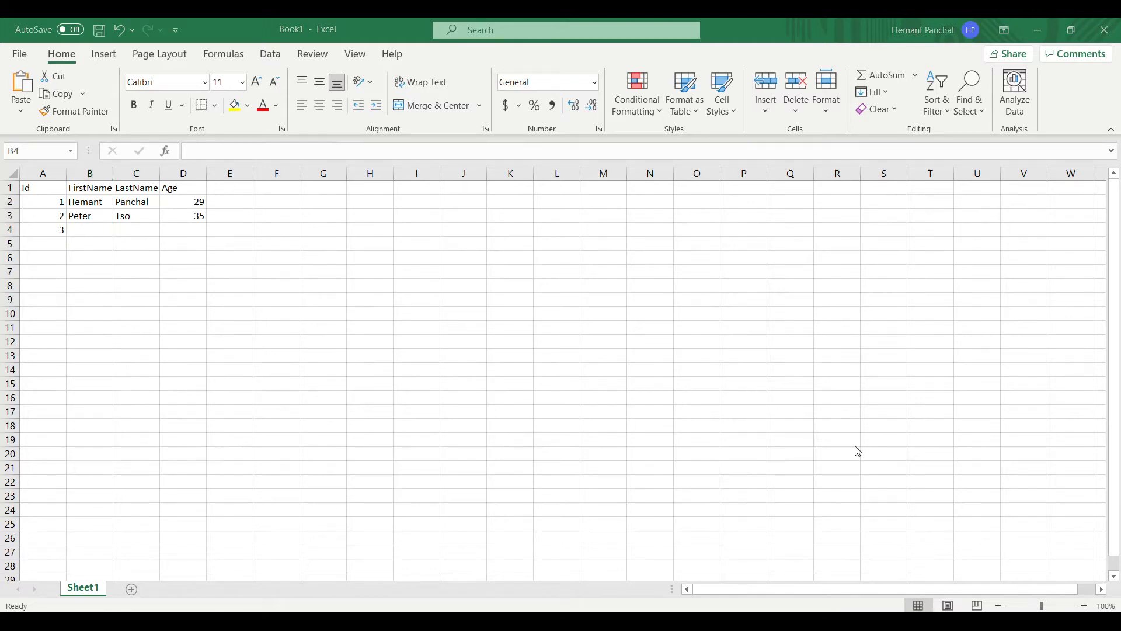
# Fill row 4 with the third user's first name, last name and age 45
pyautogui.click(101, 236)
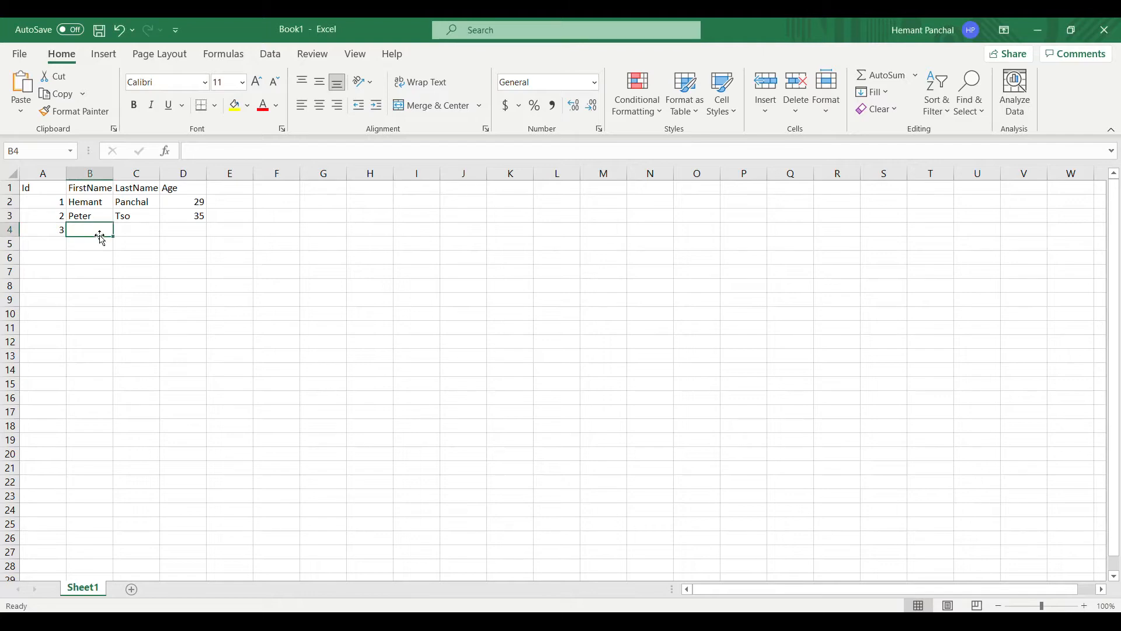
pyautogui.press('Tab')
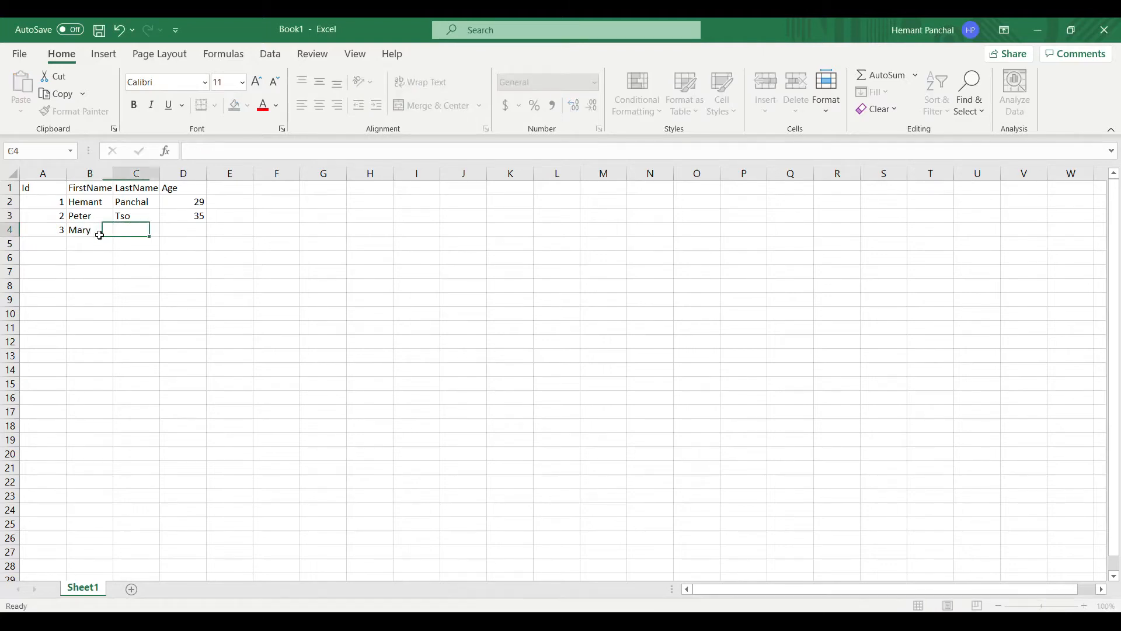
pyautogui.press('Tab')
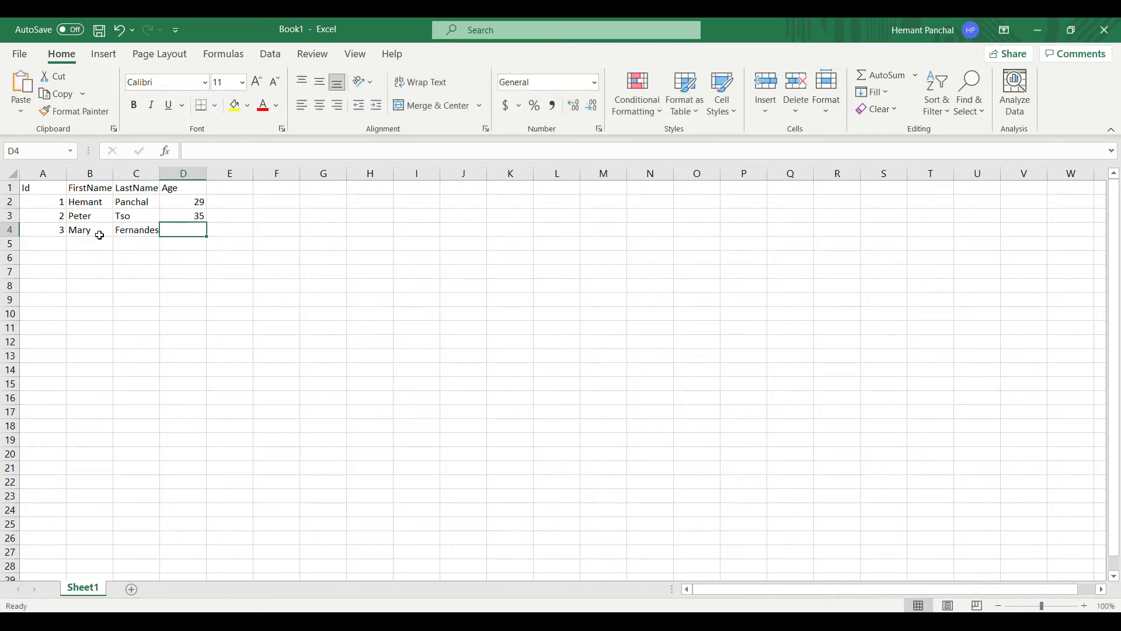
pyautogui.write('45')
pyautogui.press('Return')
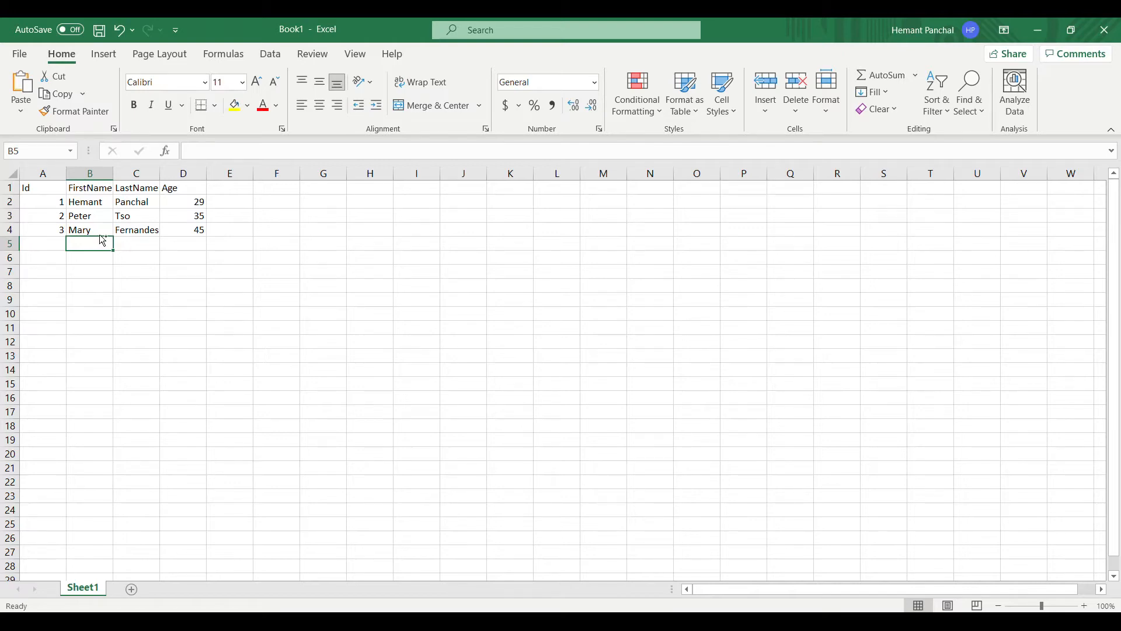
# Go to Save As and open the file format list
pyautogui.click(21, 54)
pyautogui.click(47, 249)
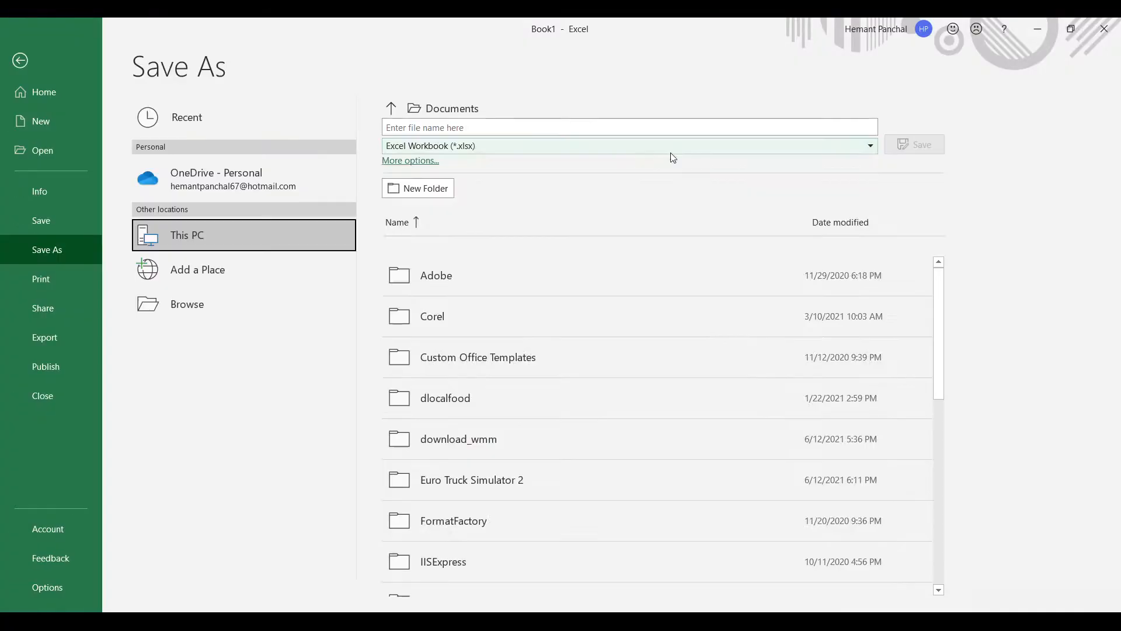
pyautogui.click(671, 150)
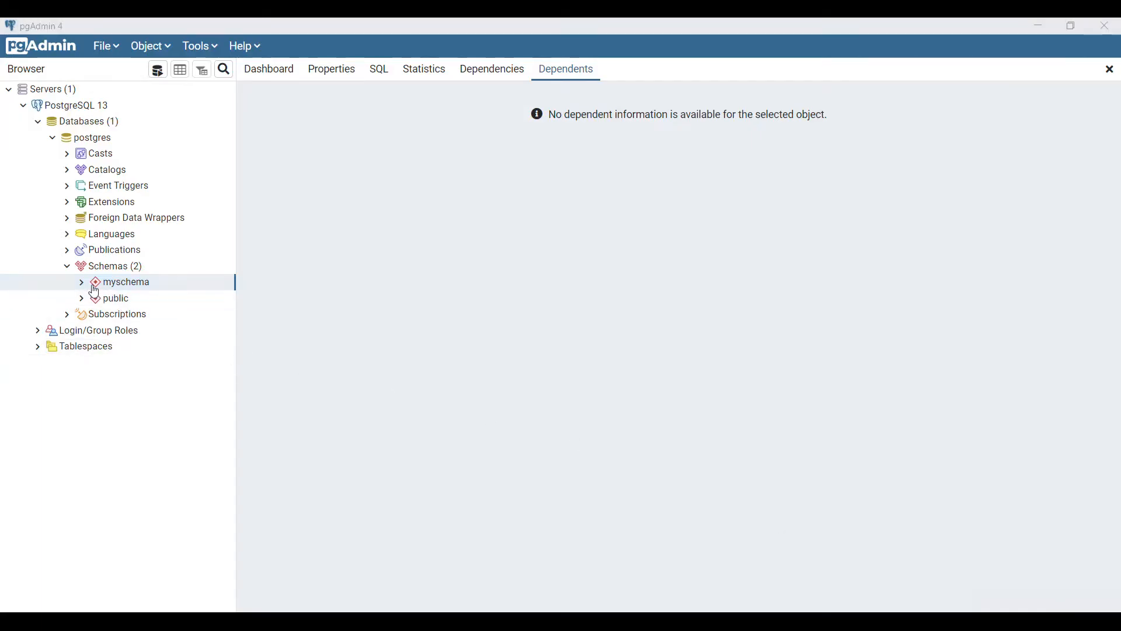
# Expand myschema, create a new table from the Tables menu and name it UserInfo
pyautogui.click(81, 283)
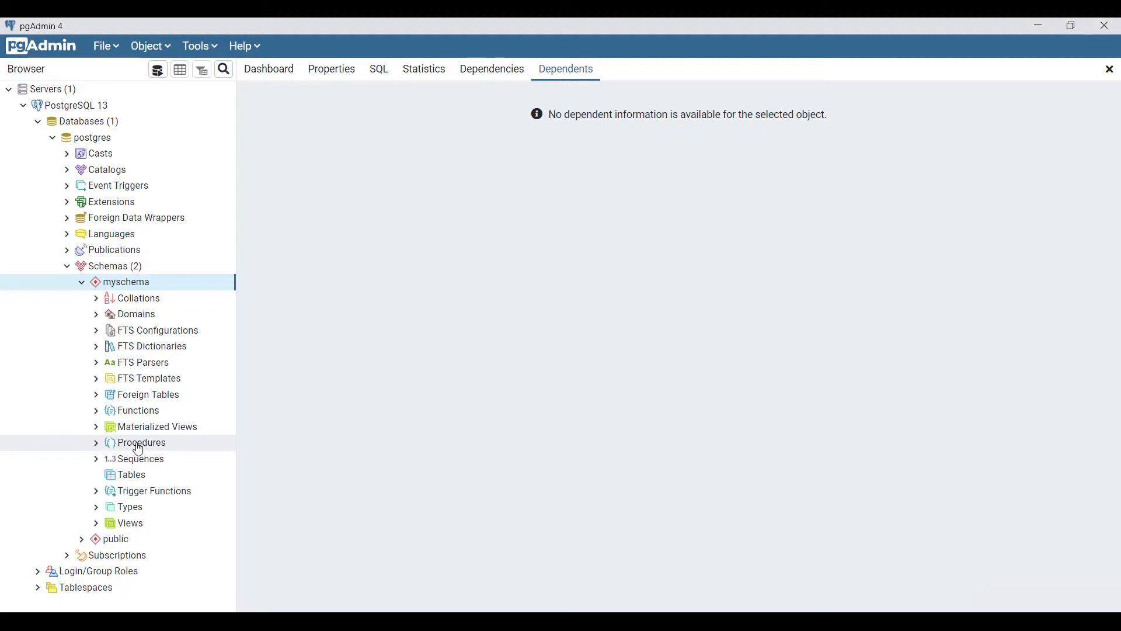
pyautogui.click(135, 484)
pyautogui.rightClick(137, 485)
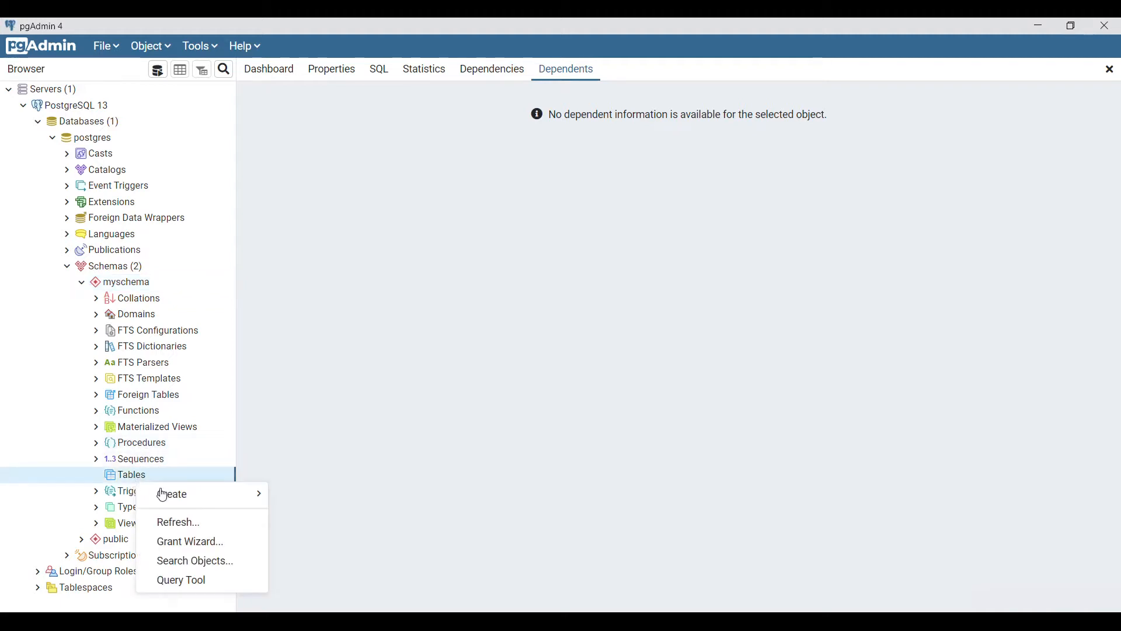
pyautogui.moveTo(188, 498)
pyautogui.click(301, 498)
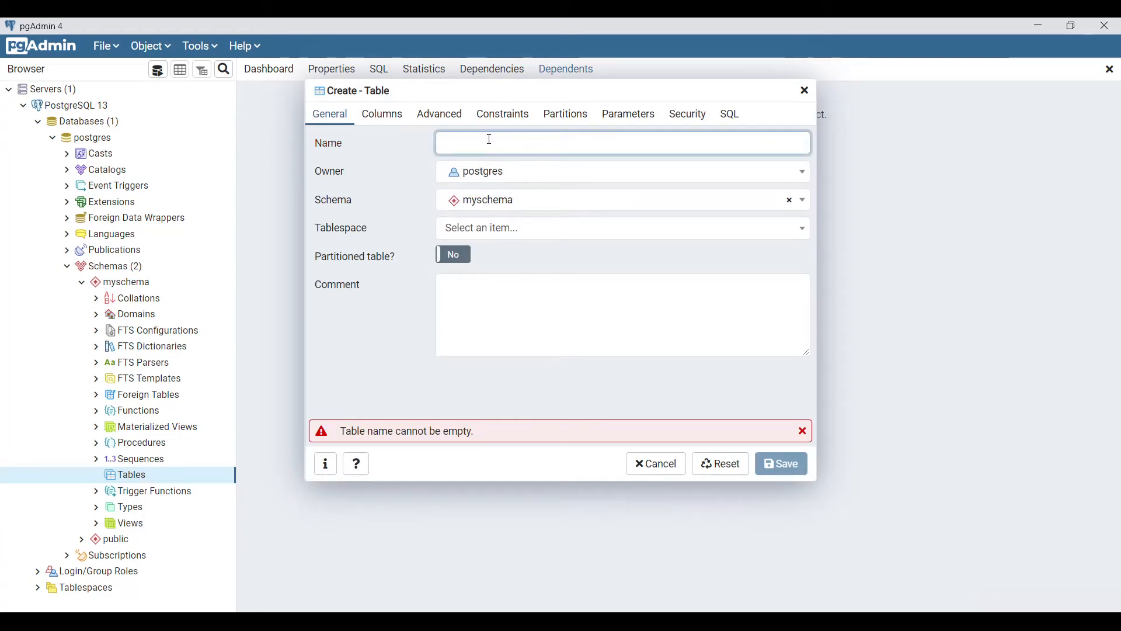
pyautogui.write('UserInfo')
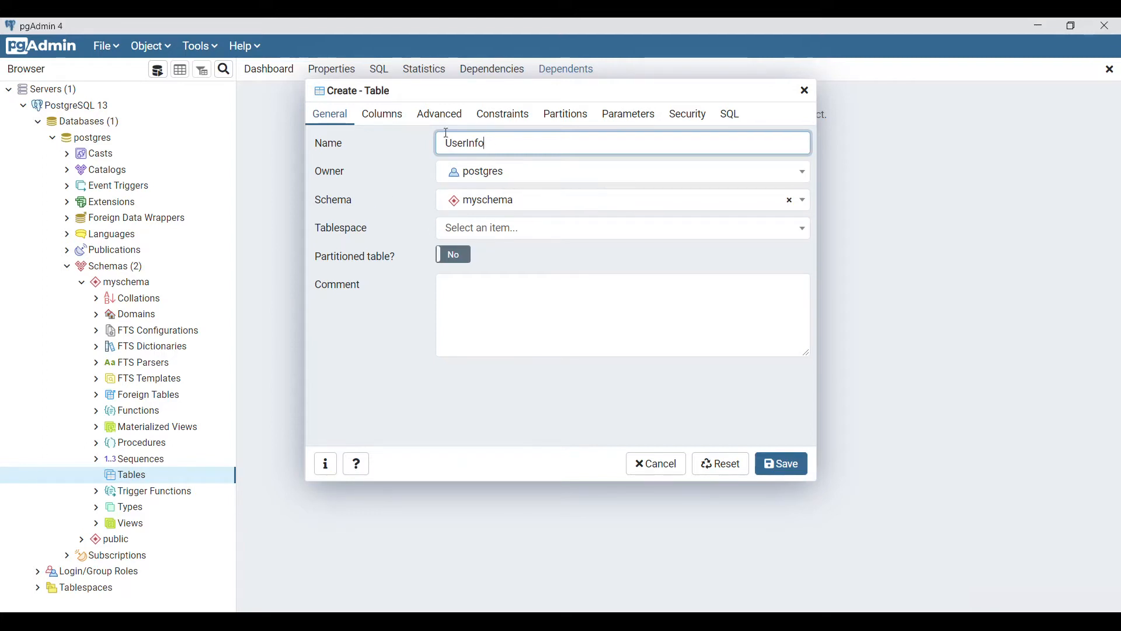
pyautogui.click(396, 117)
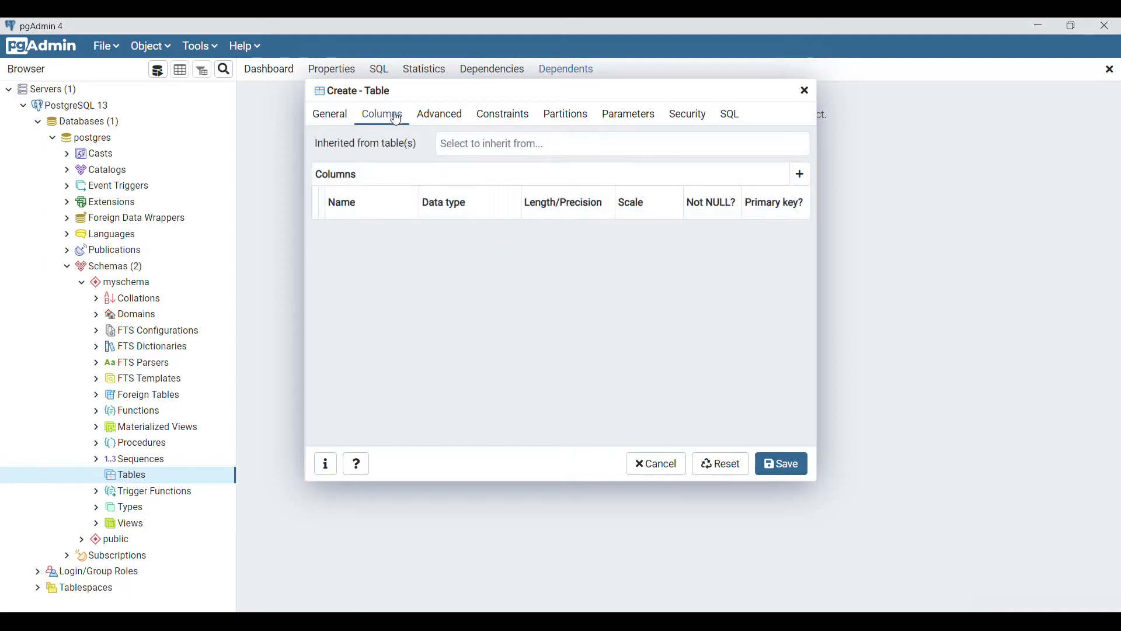
# Add an Id column of type bigint and make it not null
pyautogui.click(801, 174)
pyautogui.click(384, 237)
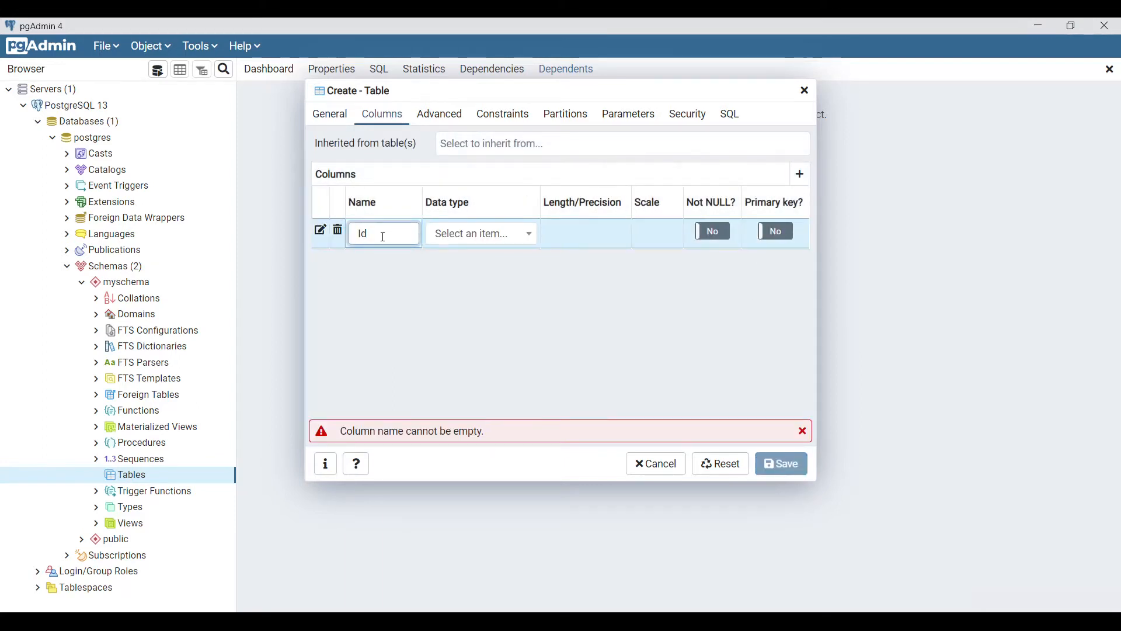
pyautogui.click(483, 241)
pyautogui.write('int')
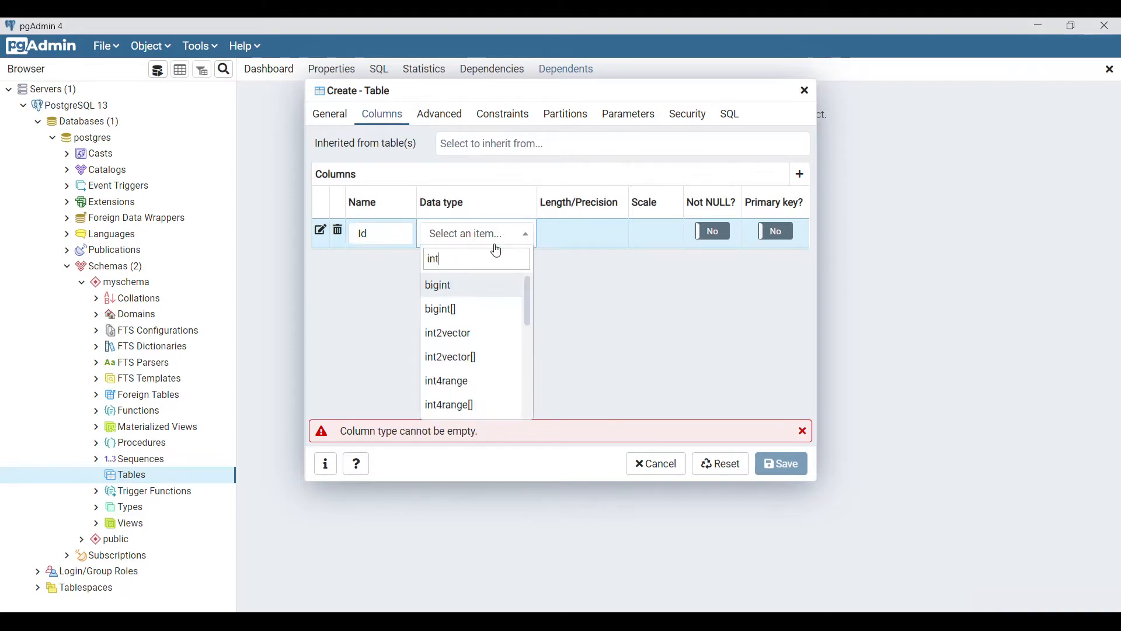
pyautogui.click(467, 285)
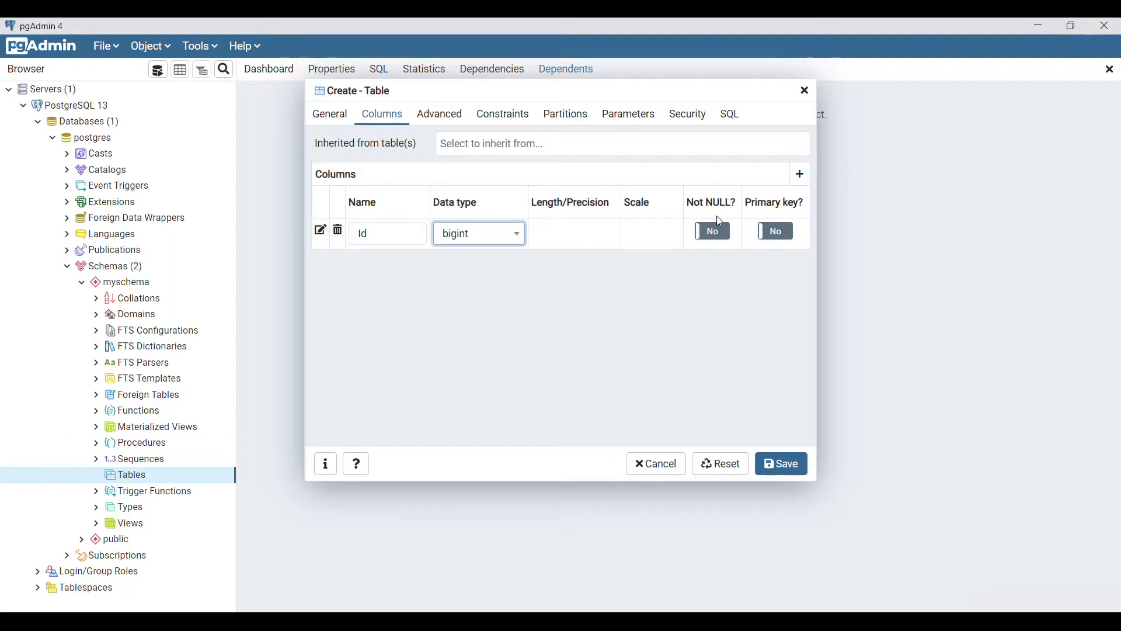
pyautogui.click(714, 232)
# Add a FirstName column of type character varying
pyautogui.click(799, 174)
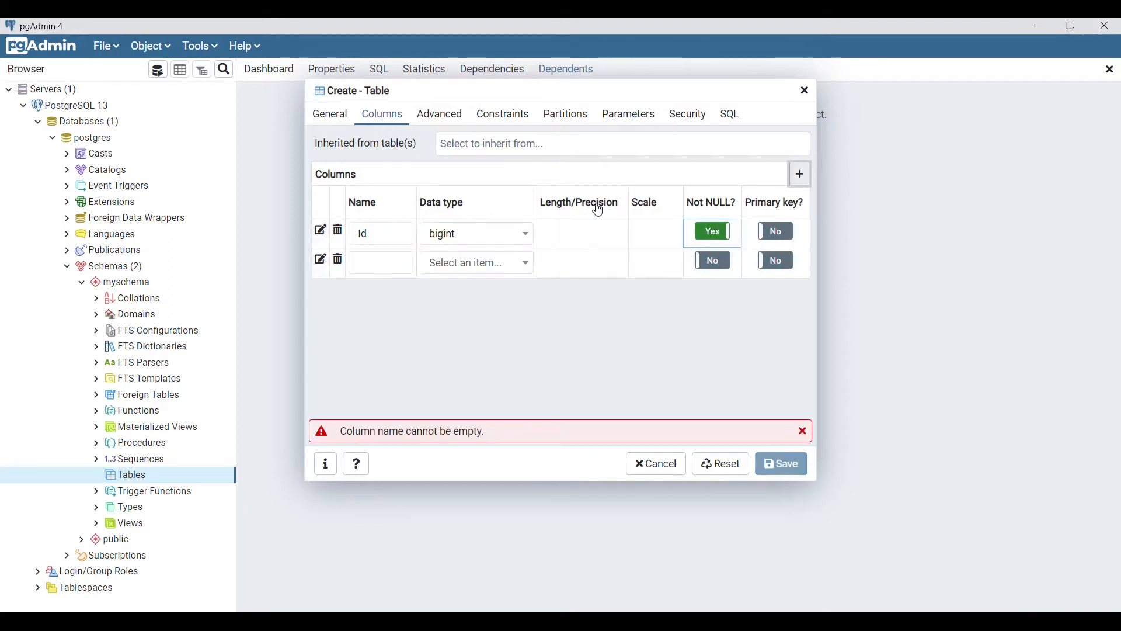
pyautogui.click(380, 263)
pyautogui.write('FirstName')
pyautogui.press('Tab')
pyautogui.write('chara')
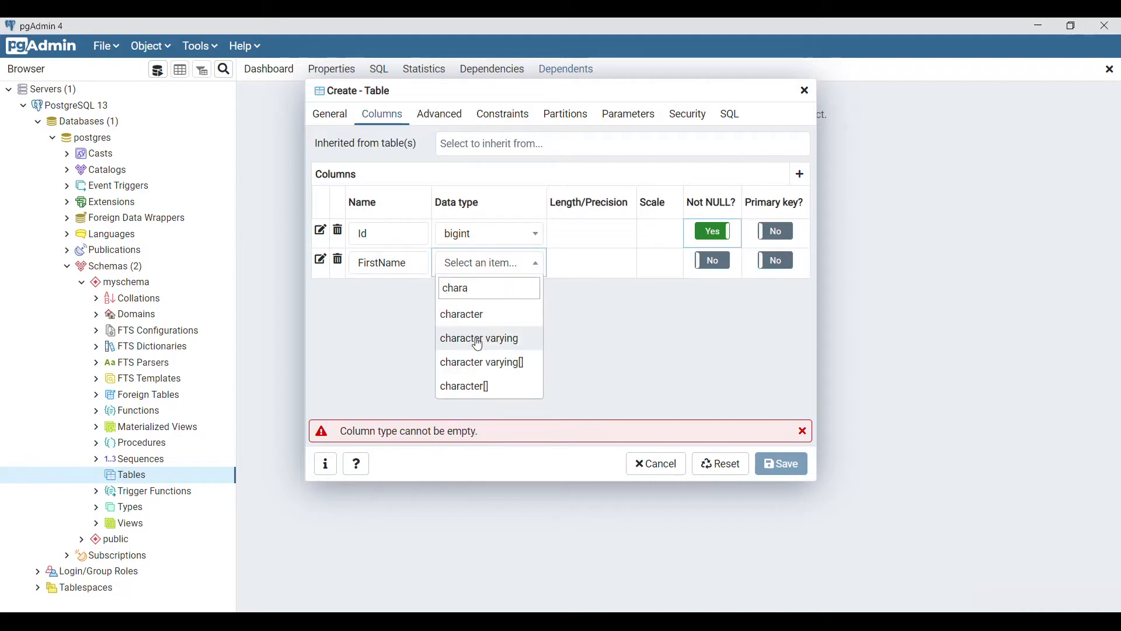
pyautogui.click(475, 339)
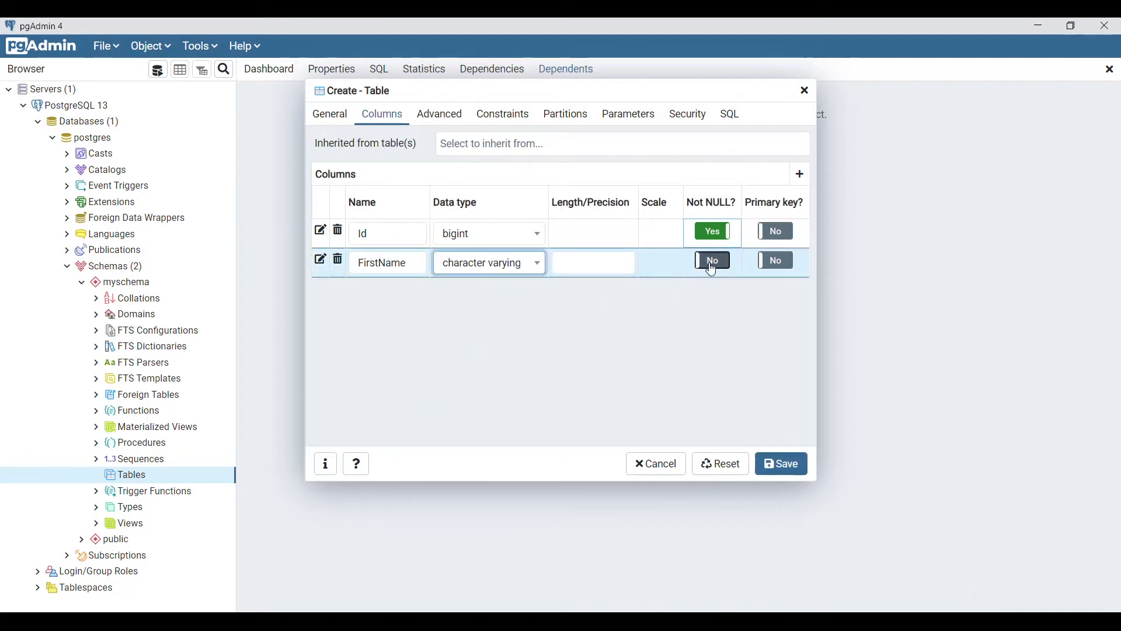
# Add a LastName column of type character varying
pyautogui.click(800, 174)
pyautogui.click(388, 298)
pyautogui.write('Ls')
pyautogui.write('stName')
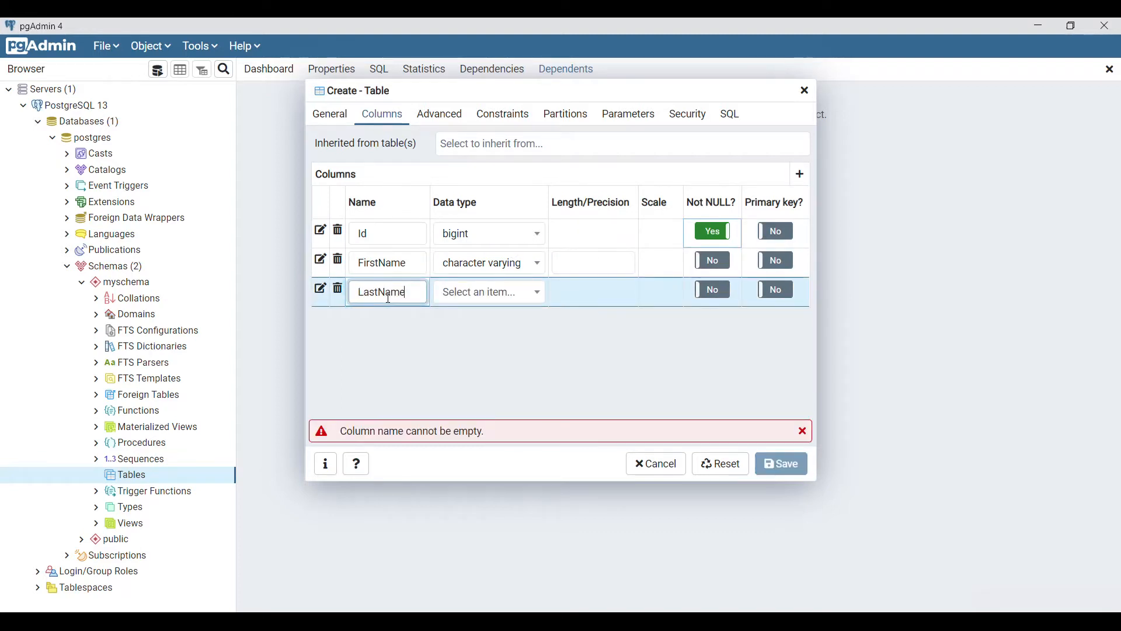
pyautogui.press('Tab')
pyautogui.write('chara')
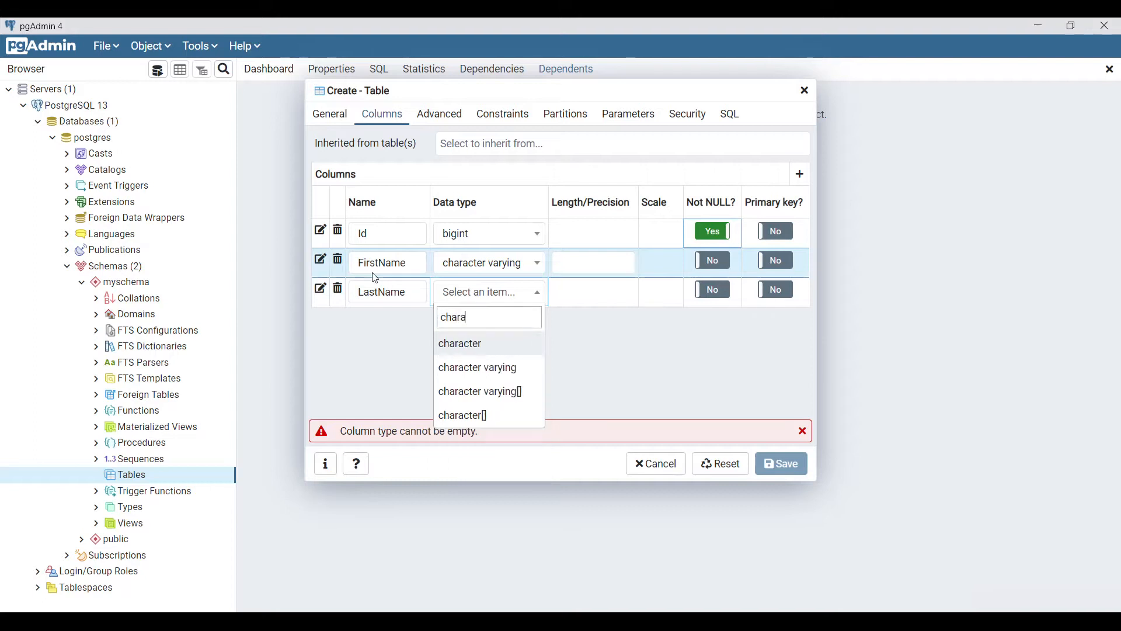
pyautogui.click(489, 378)
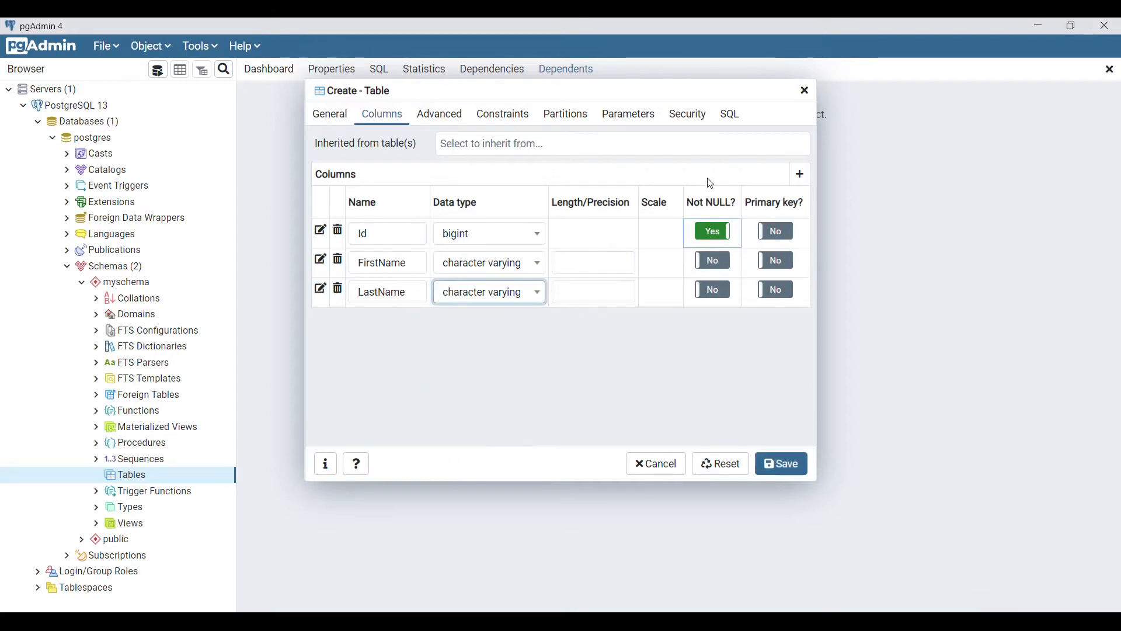
# Add an Age column of type integer
pyautogui.click(800, 174)
pyautogui.click(389, 330)
pyautogui.write('A')
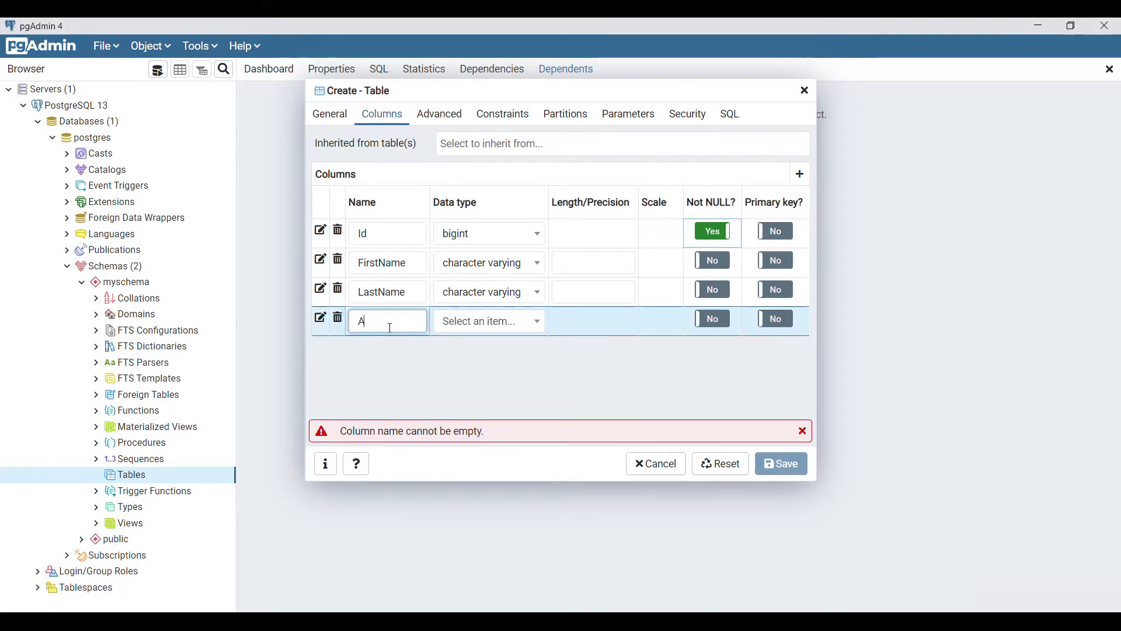
pyautogui.write('ge')
pyautogui.click(498, 328)
pyautogui.write('in')
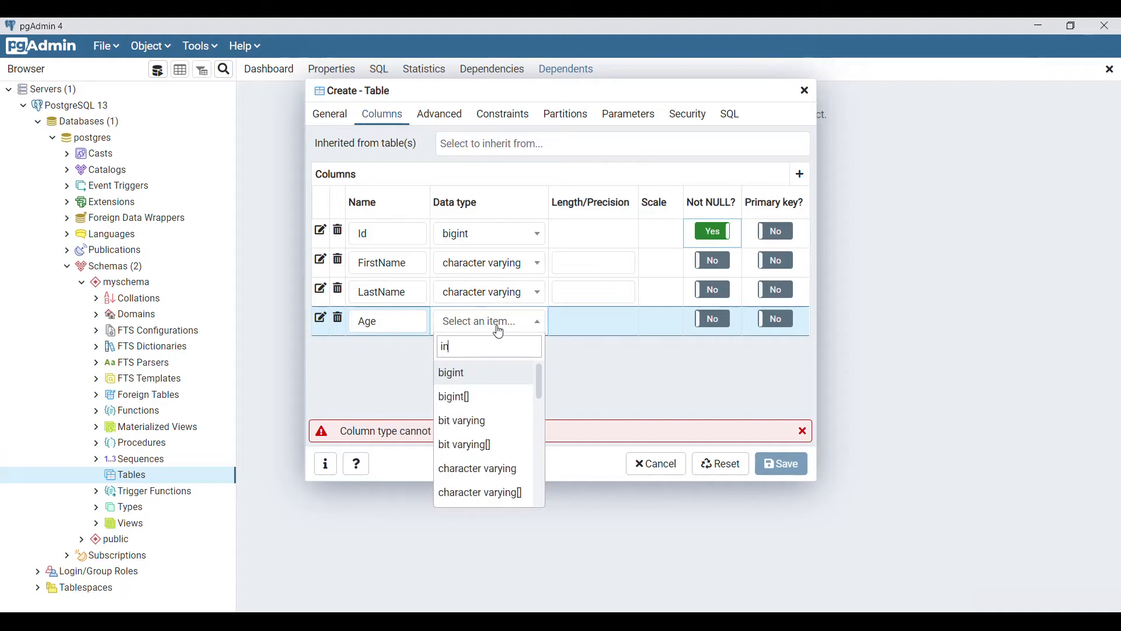
pyautogui.write('teg')
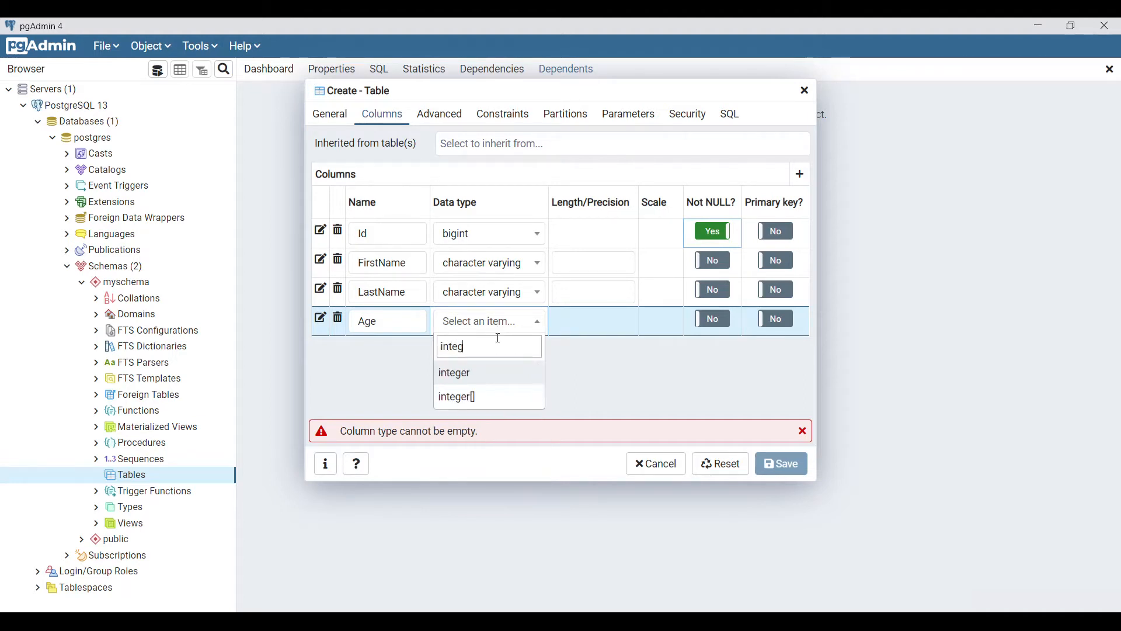
pyautogui.click(465, 372)
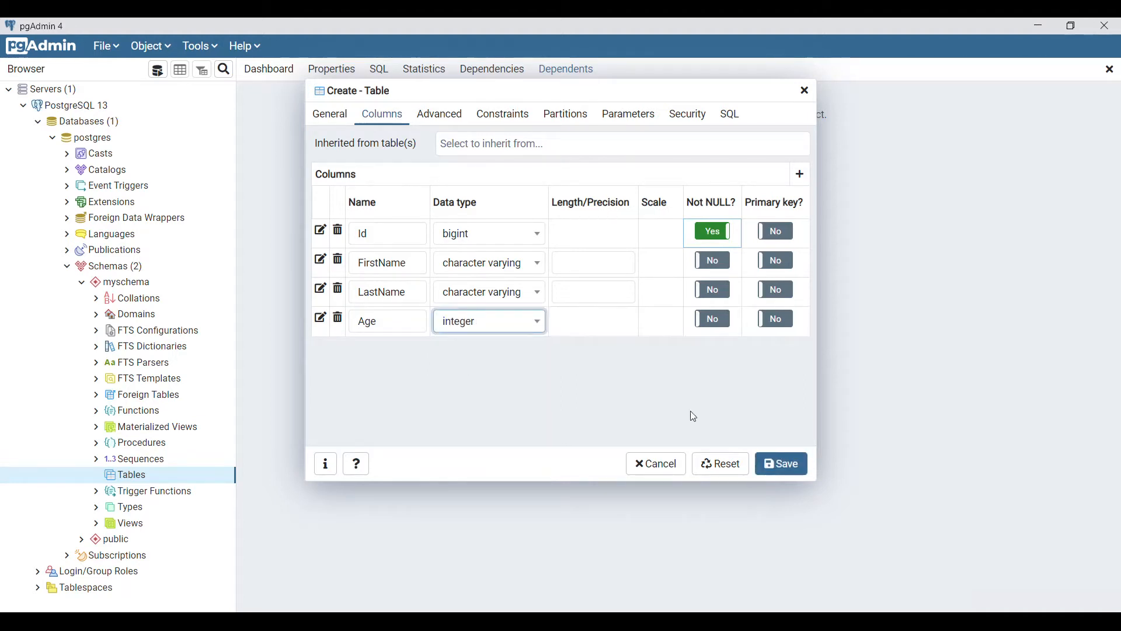
# Save the UserInfo table, attempt an import, dismiss the missing psql error, and open Preferences
pyautogui.click(787, 462)
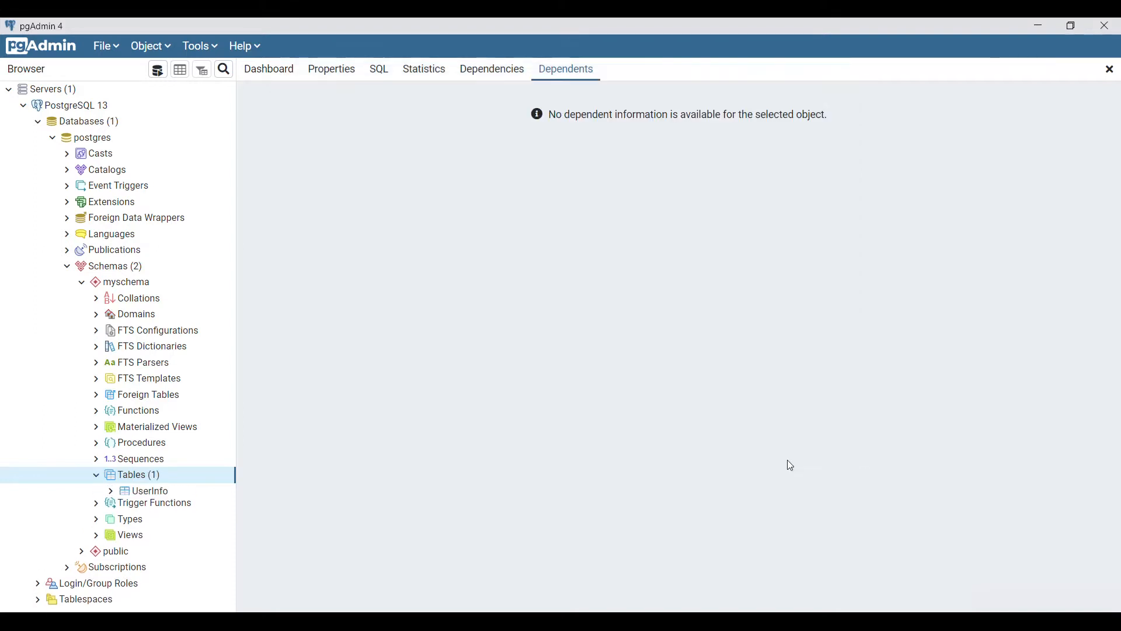
pyautogui.scroll(-3, 173, 475)
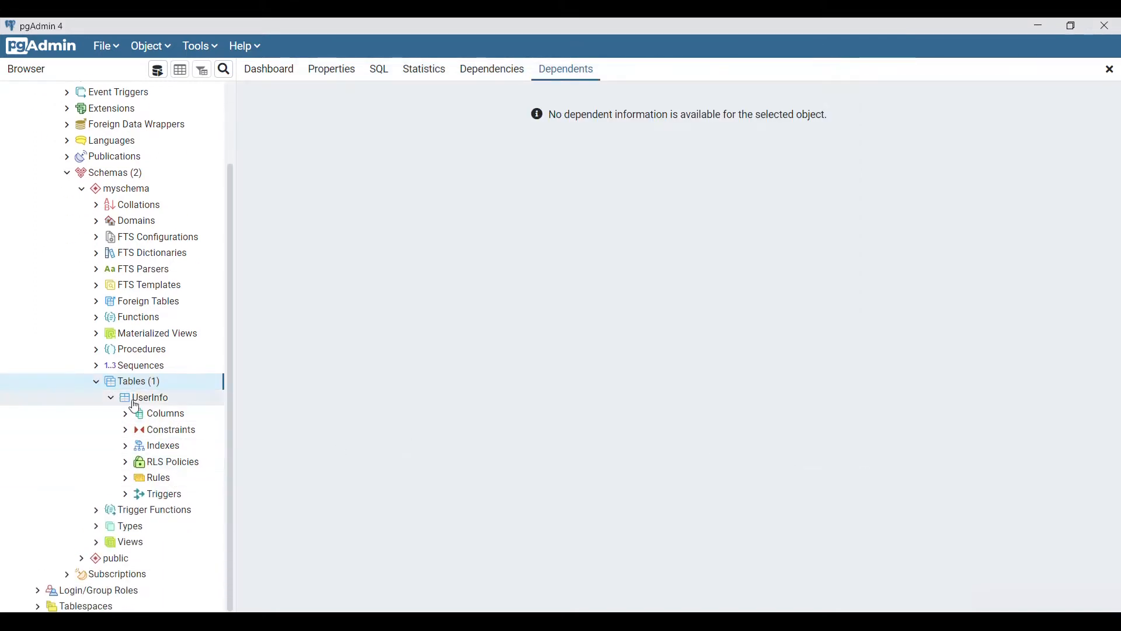
pyautogui.rightClick(165, 403)
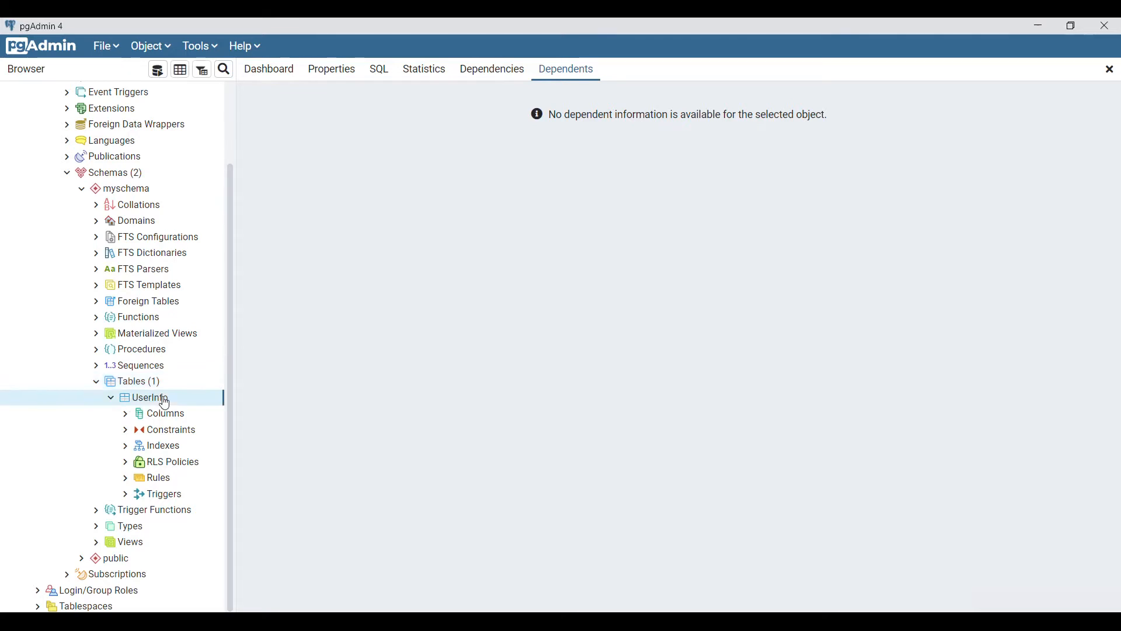
pyautogui.click(250, 214)
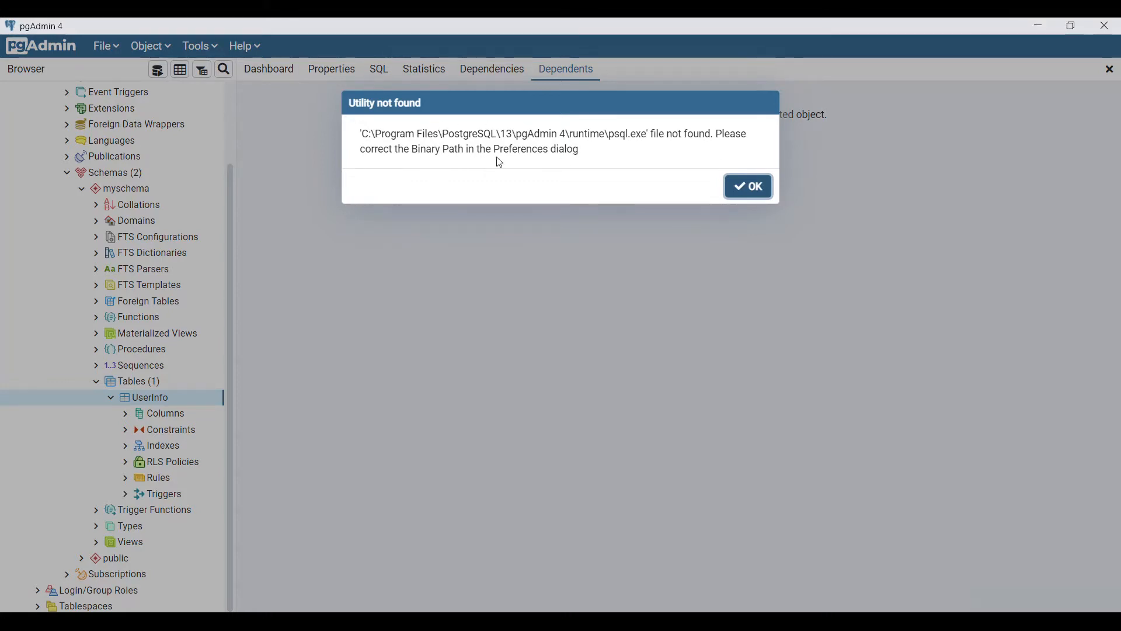
pyautogui.click(750, 188)
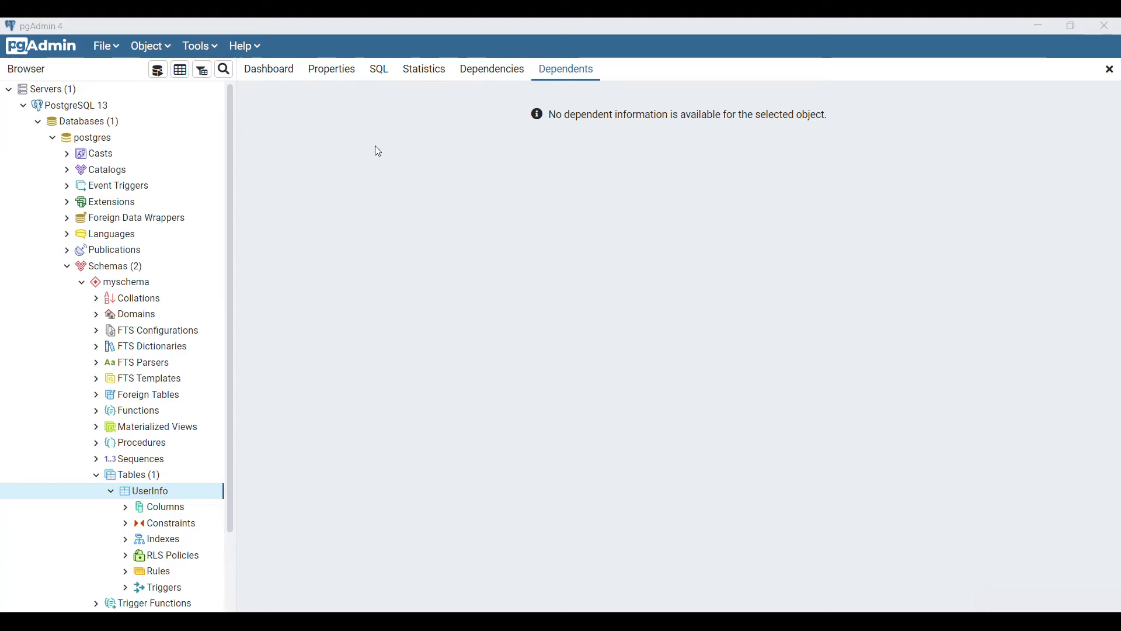
pyautogui.click(107, 51)
pyautogui.click(117, 72)
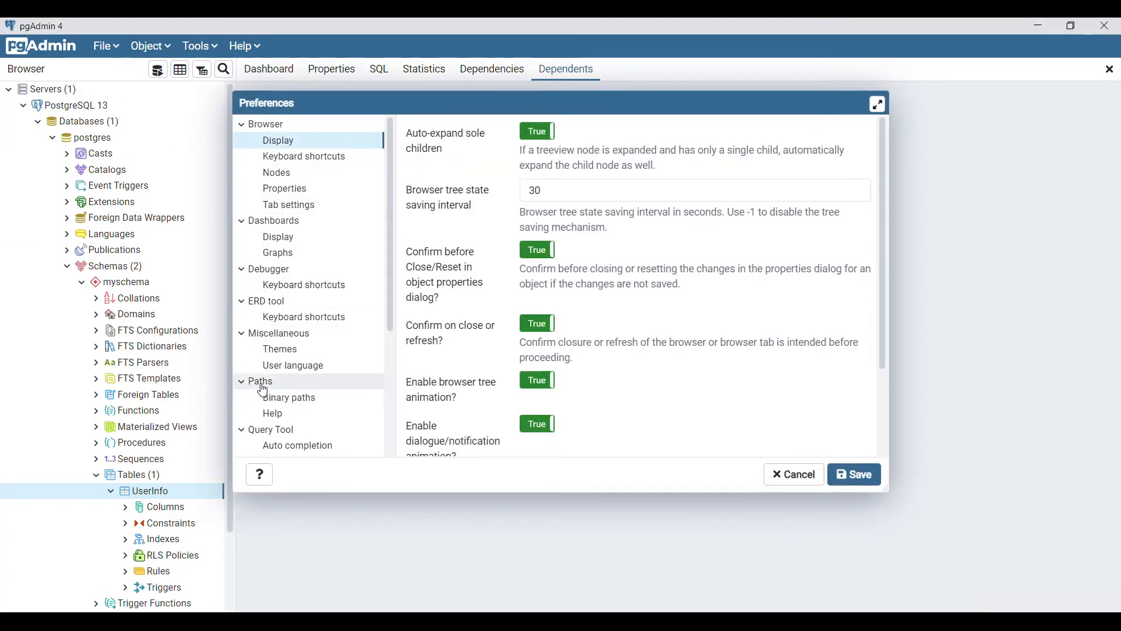
# Show Binary paths, copy C:\Program Files\PostgreSQL\13\bin from File Explorer, and select the old PostgreSQL path
pyautogui.click(272, 398)
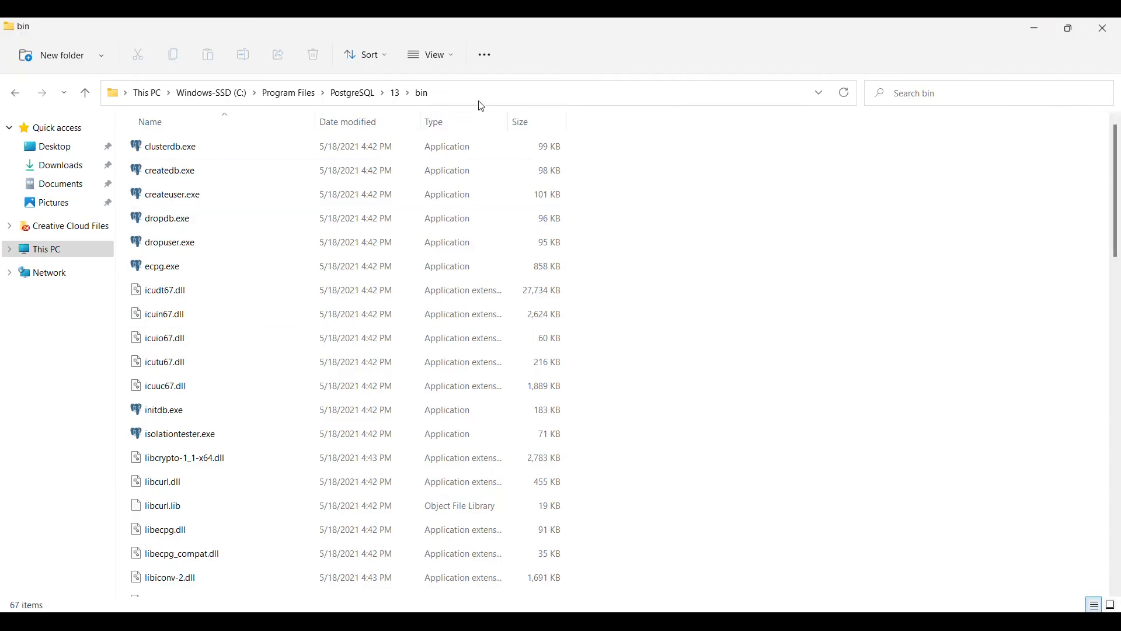
pyautogui.click(485, 95)
pyautogui.hotkey('ctrl', 'c')
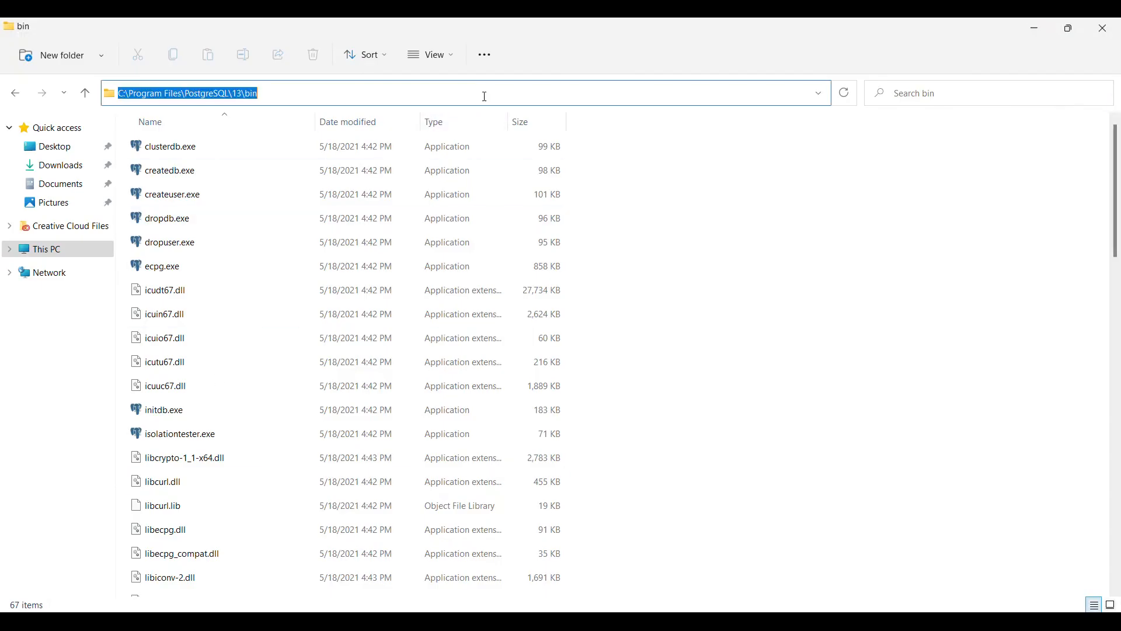
pyautogui.click(242, 93)
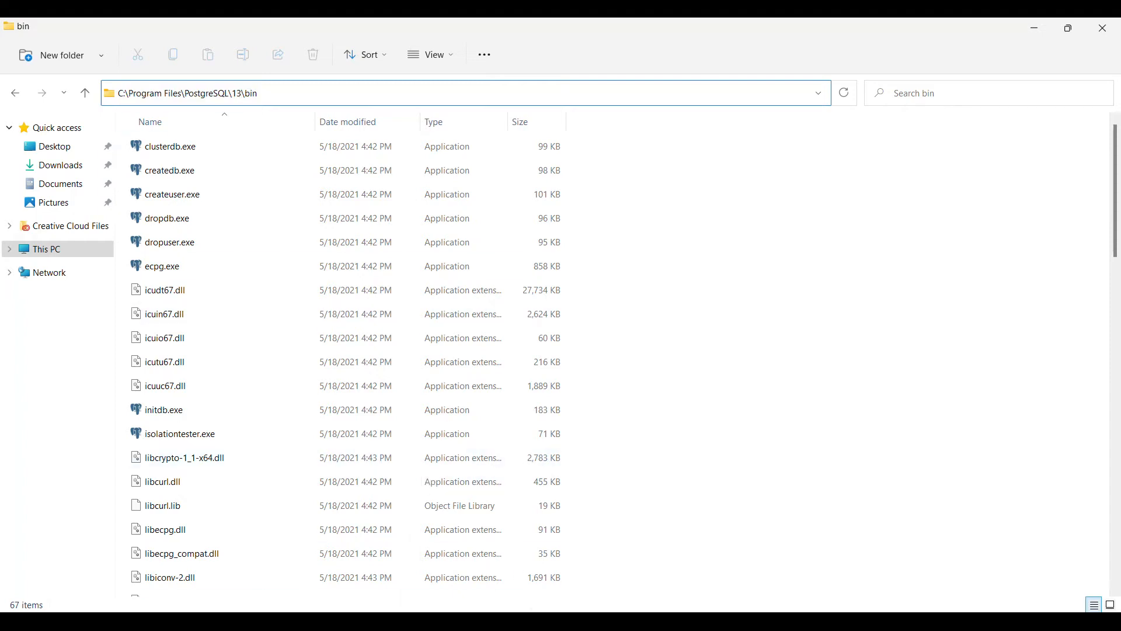
pyautogui.hotkey('alt', 'Tab')
pyautogui.click(640, 259)
pyautogui.hotkey('ctrl', 'a')
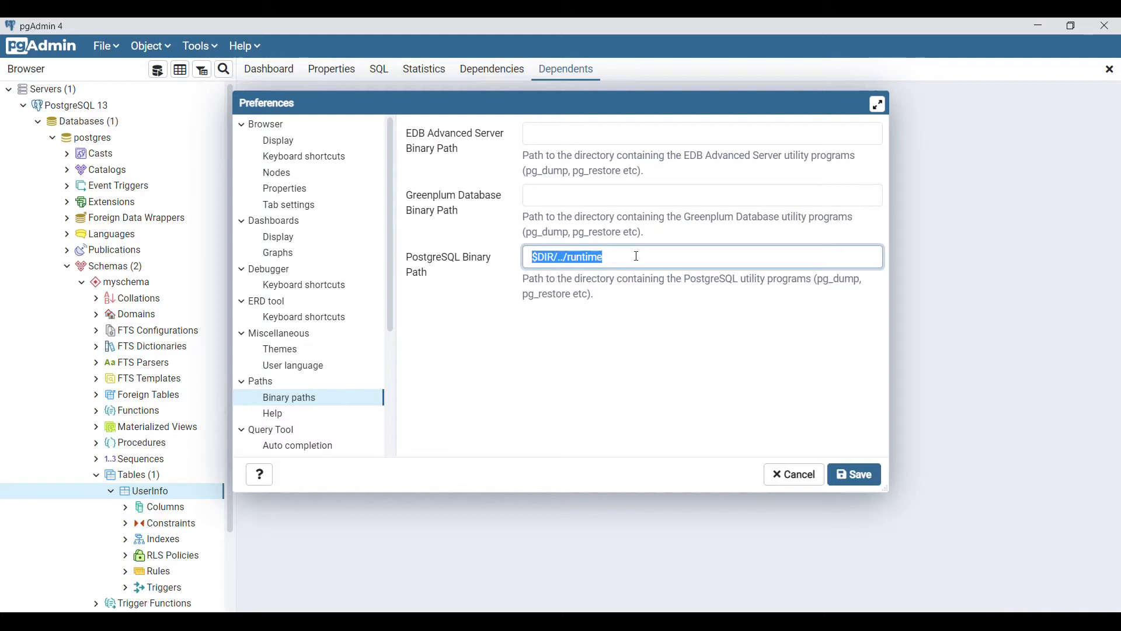
# Paste C:\Program Files\PostgreSQL\13\bin as the PostgreSQL Binary Path and save the preferences
pyautogui.hotkey('ctrl', 'v')
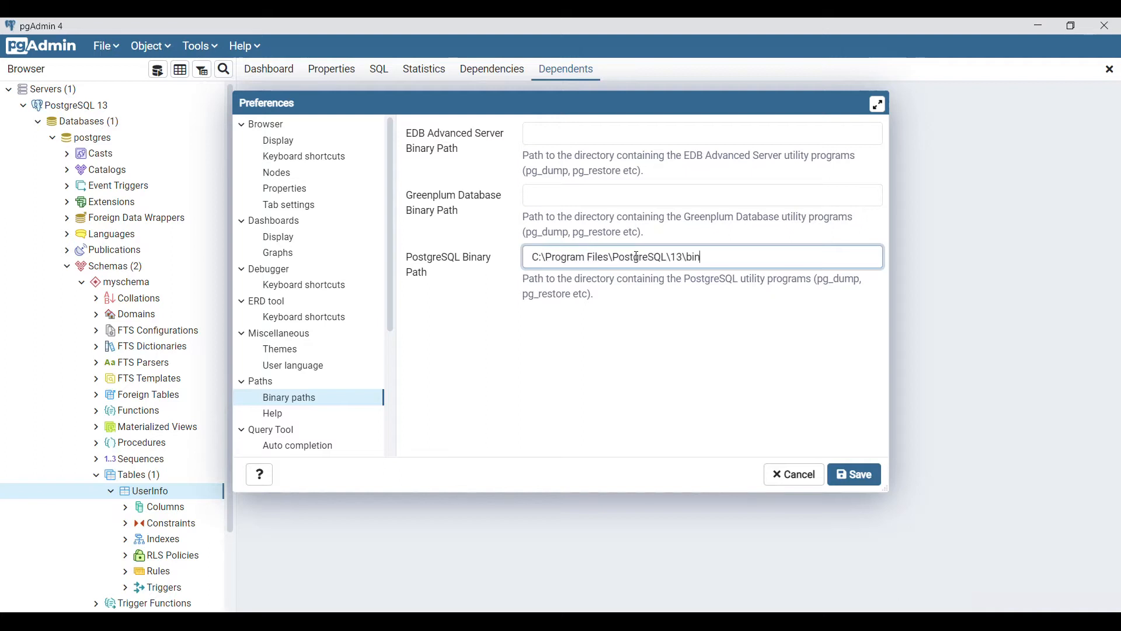
pyautogui.click(854, 482)
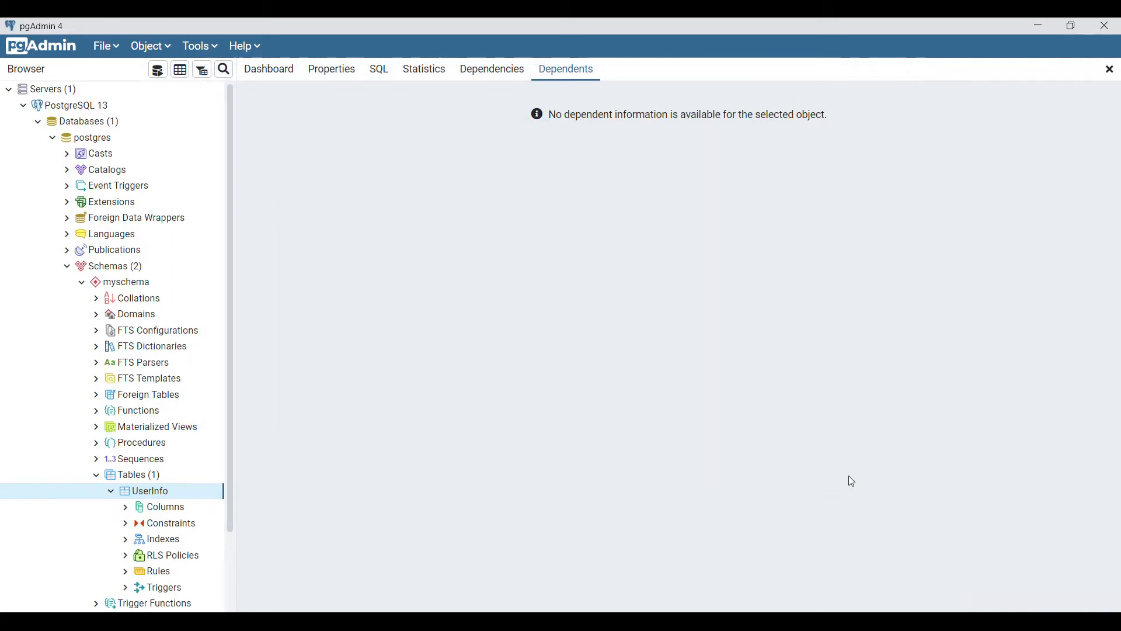
pyautogui.rightClick(143, 493)
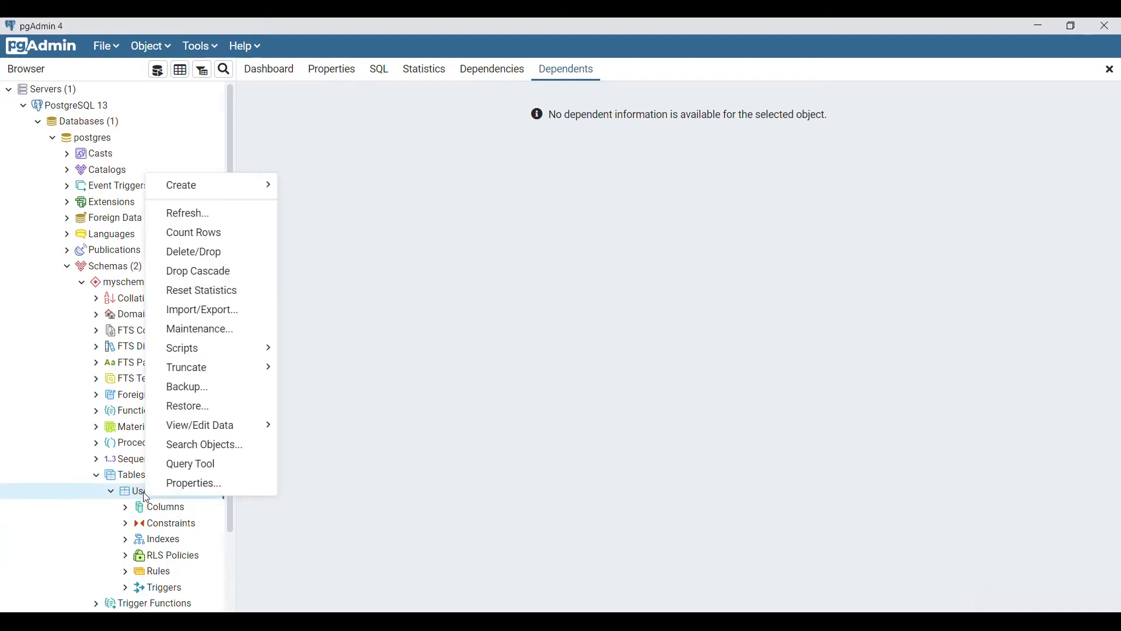
# Open Import/Export for UserInfo, switch it to Import, and choose D:\Data\Data.csv as the file
pyautogui.click(242, 317)
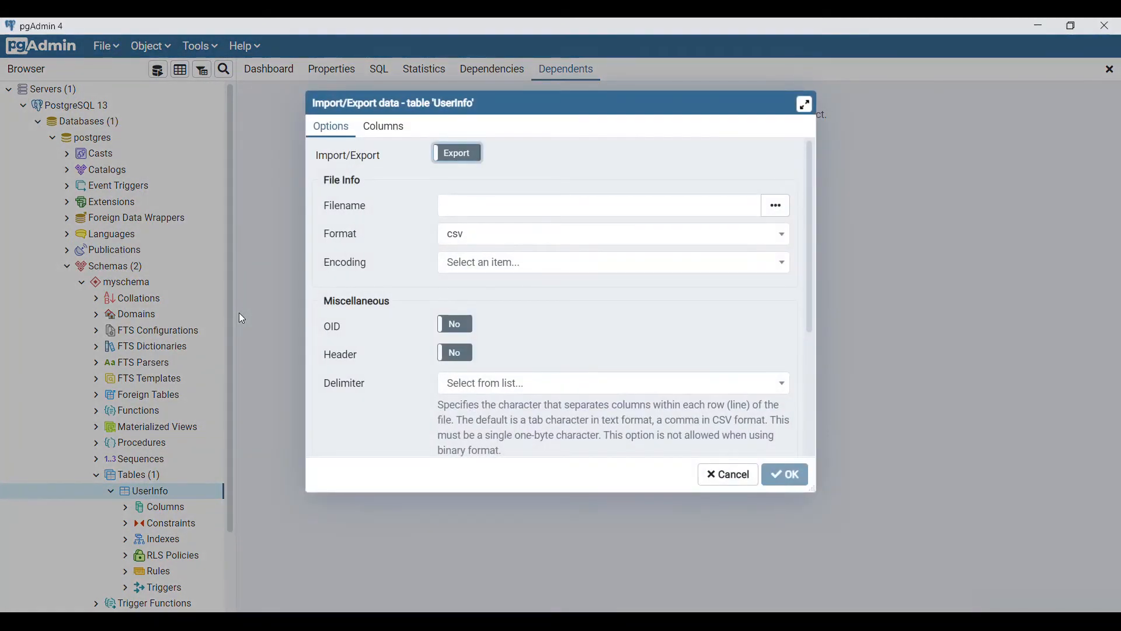
pyautogui.click(458, 154)
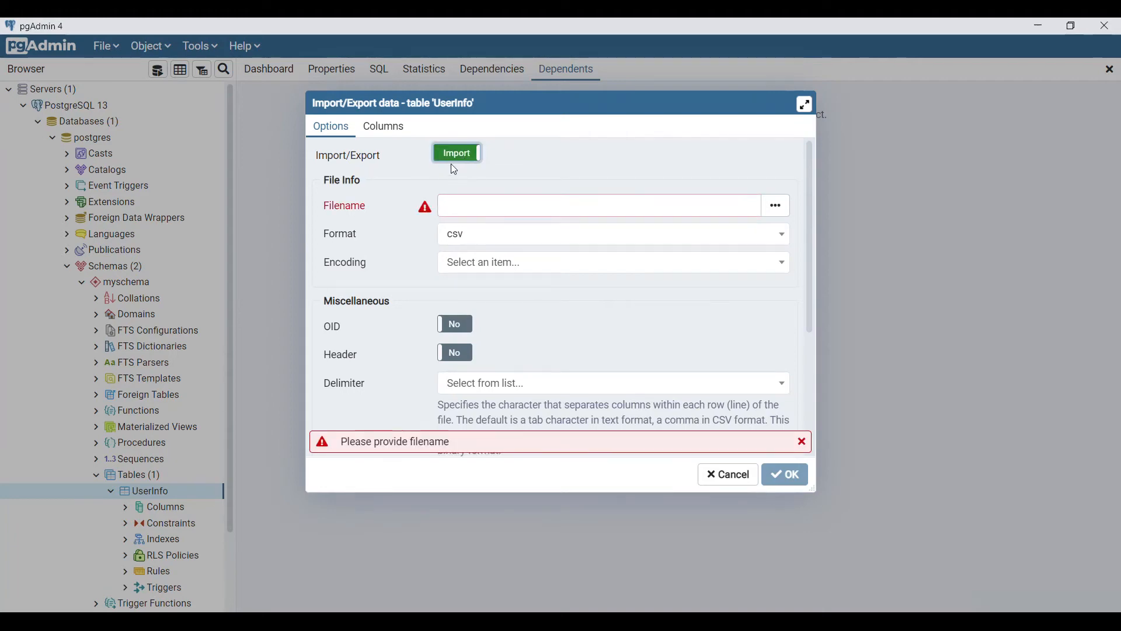
pyautogui.click(776, 211)
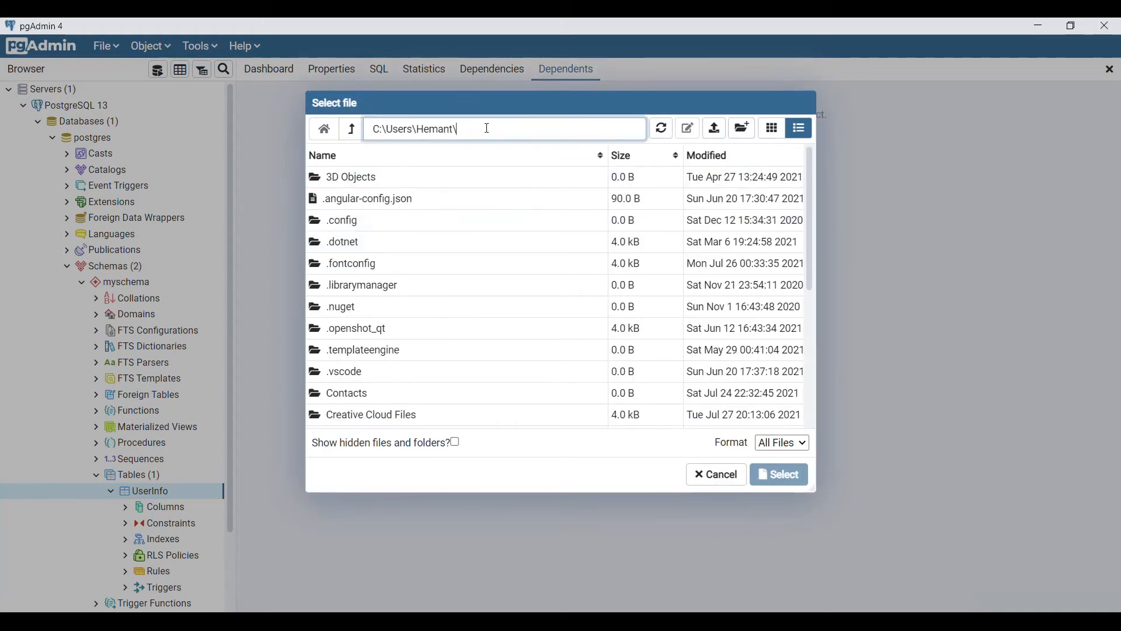
pyautogui.tripleClick(487, 129)
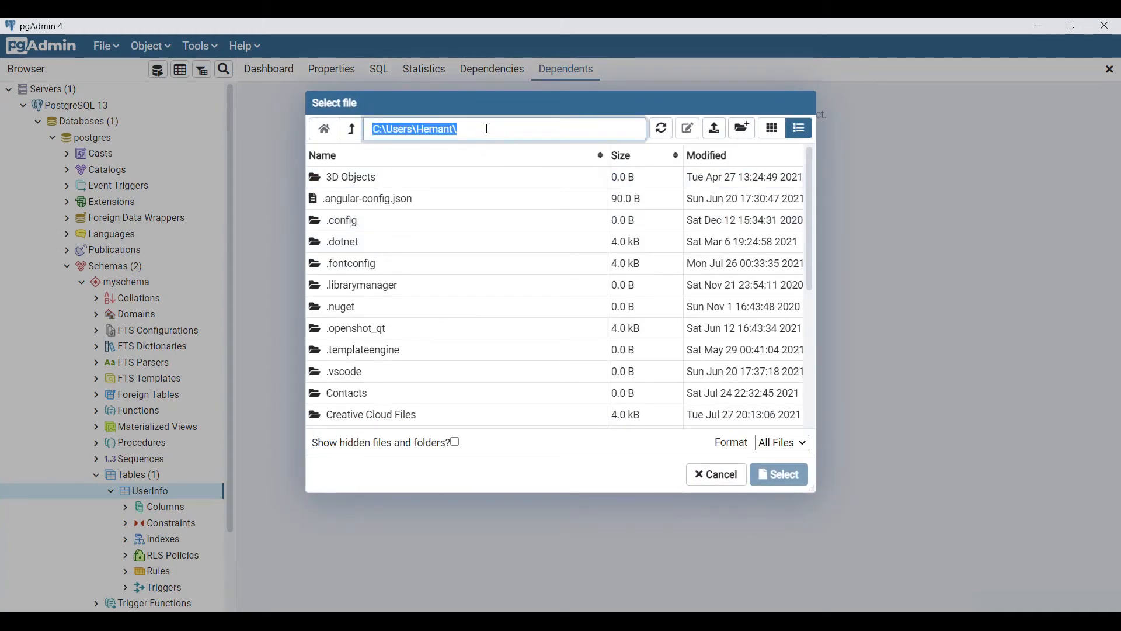
pyautogui.write('D:\\Data')
pyautogui.write('\\')
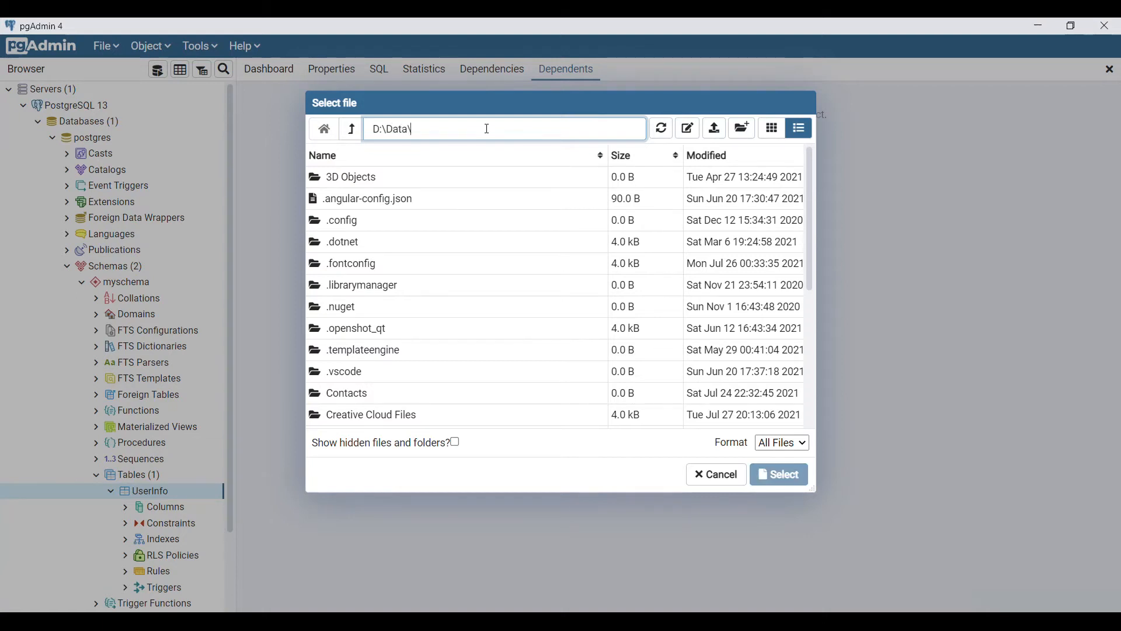
pyautogui.press('Return')
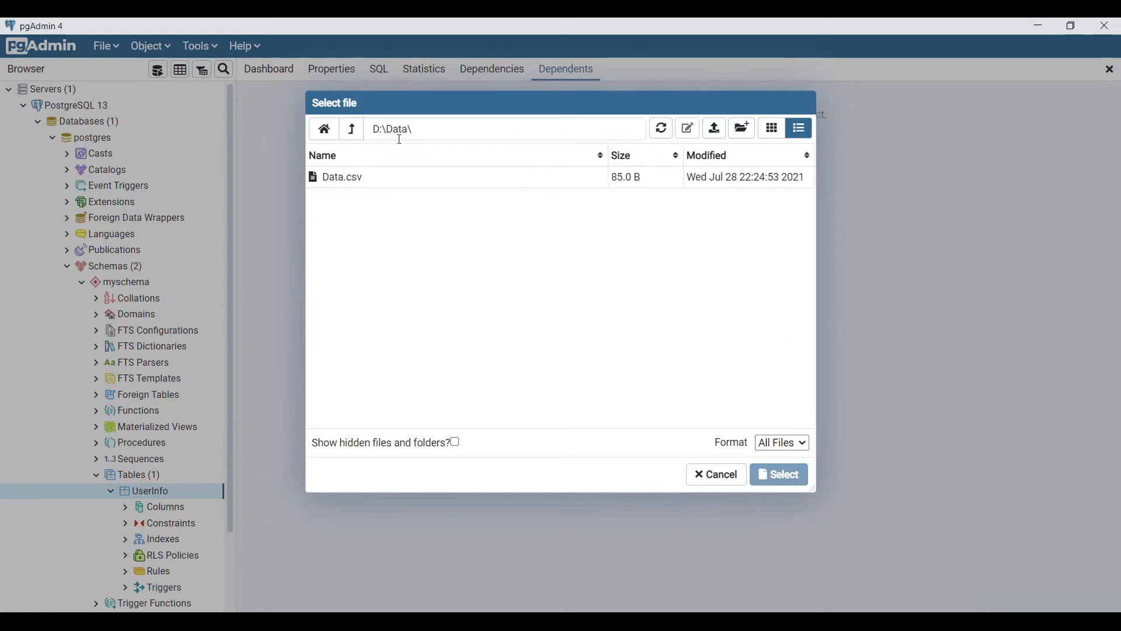
pyautogui.click(335, 176)
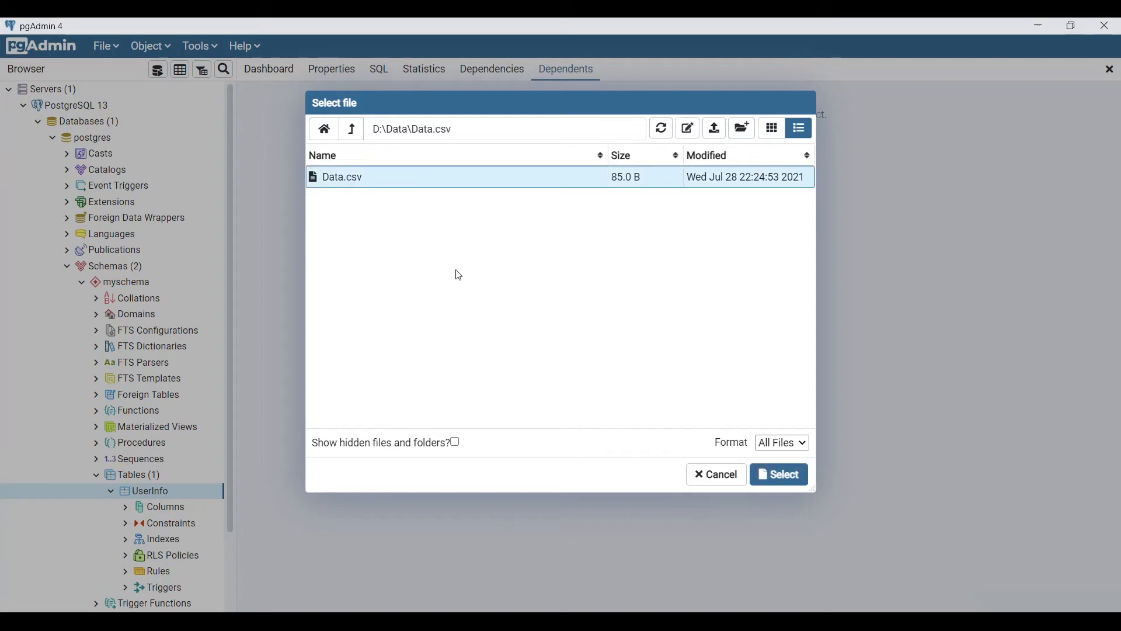
pyautogui.click(800, 483)
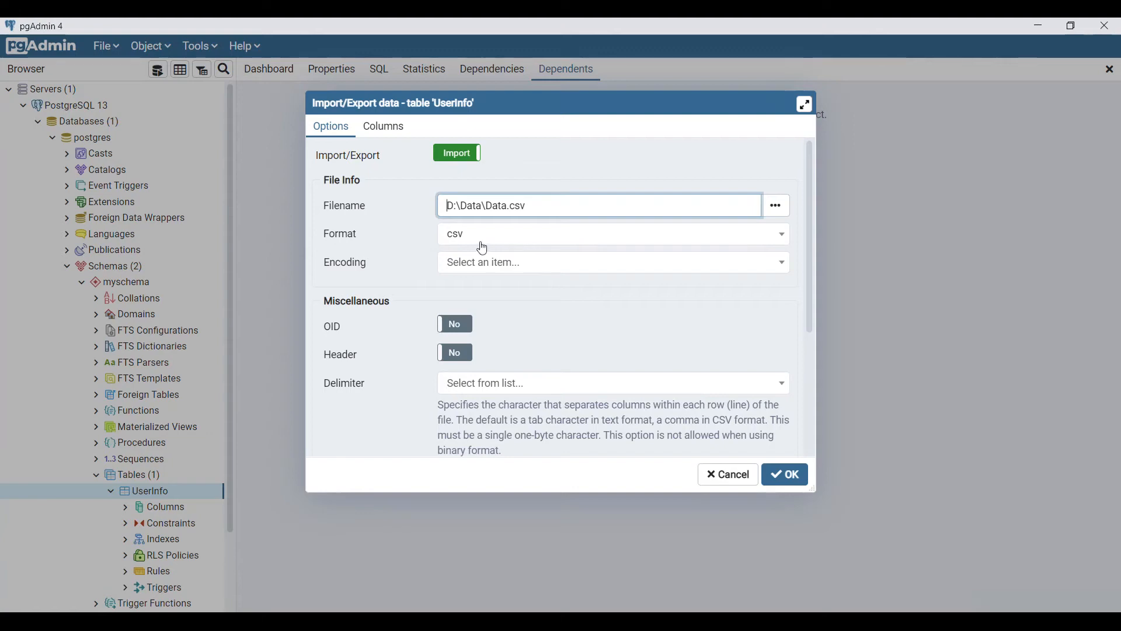
# Set UTF8 encoding and a comma delimiter, then run the import into UserInfo
pyautogui.click(784, 264)
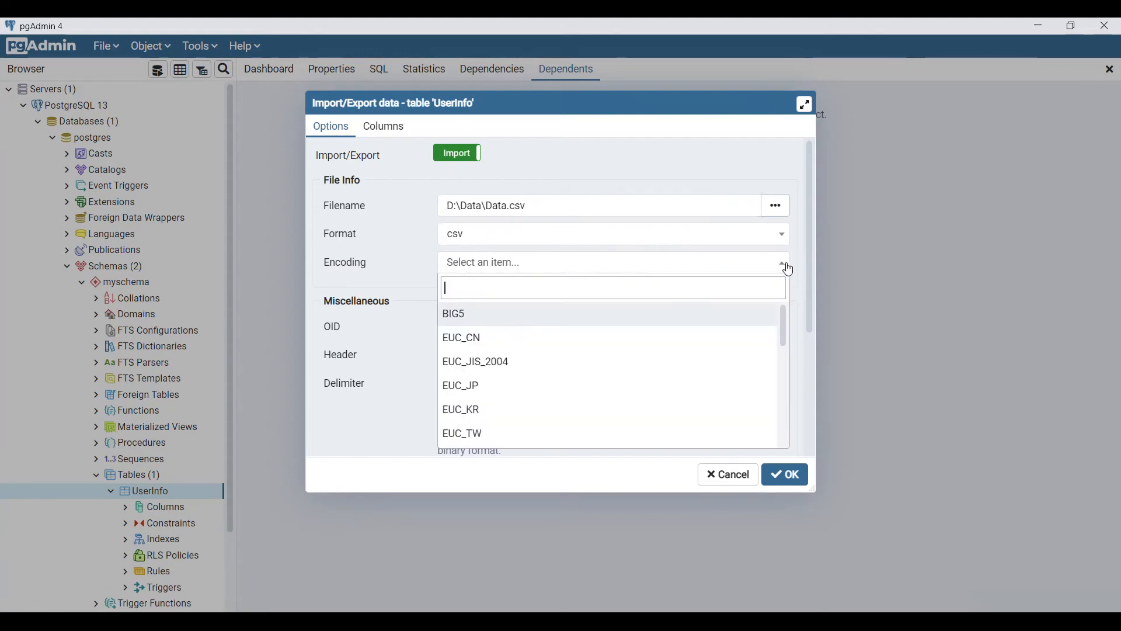
pyautogui.write('ut')
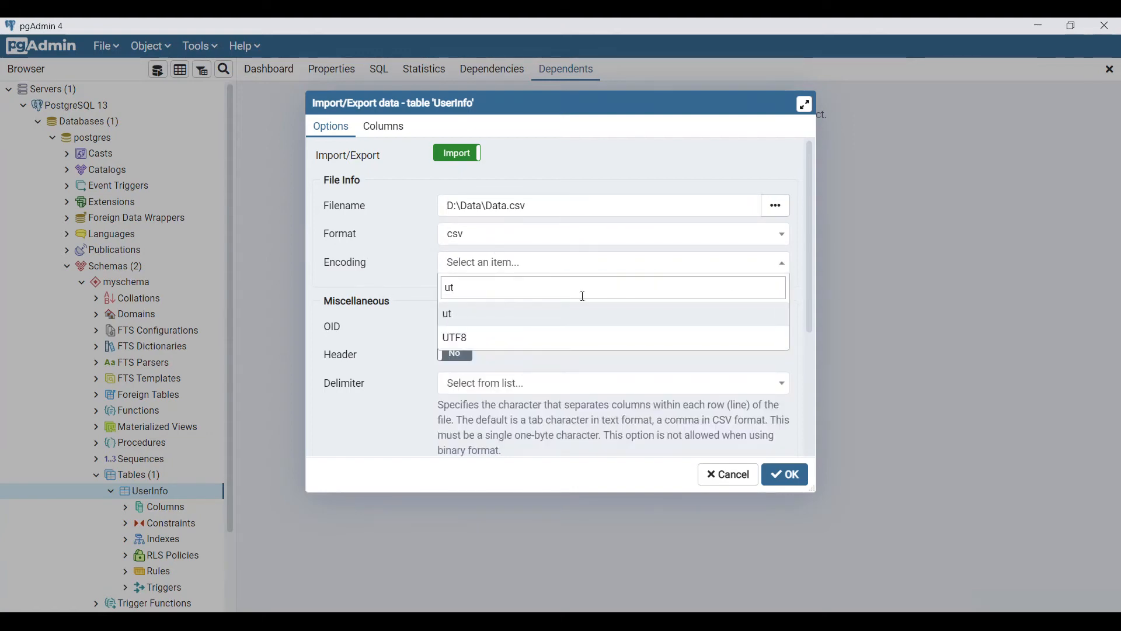
pyautogui.click(469, 341)
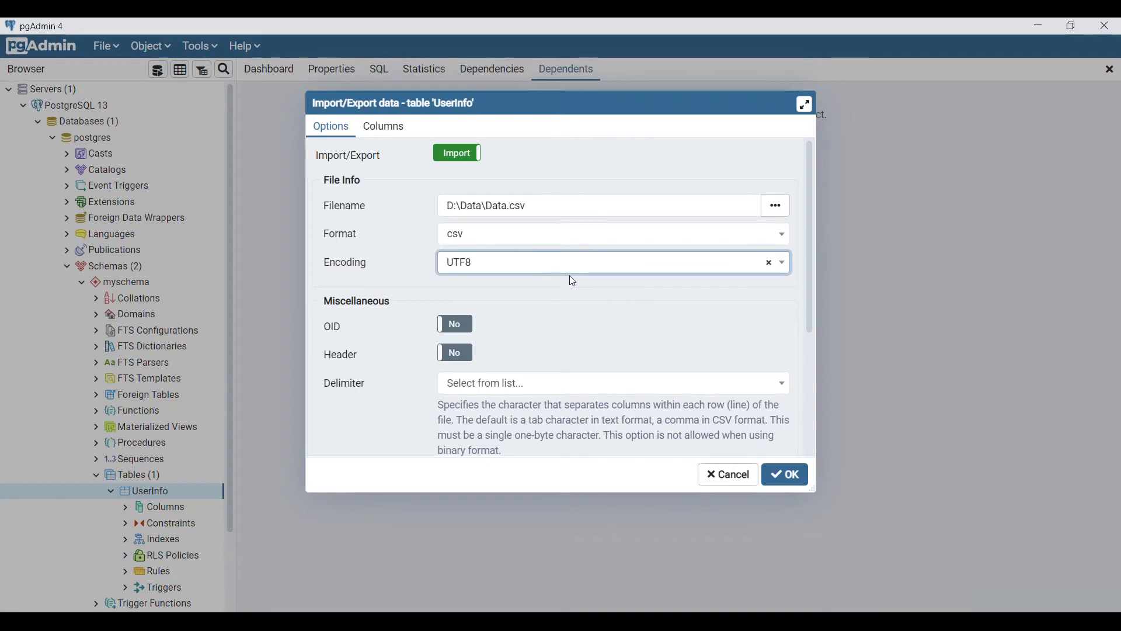
pyautogui.scroll(-1, 569, 279)
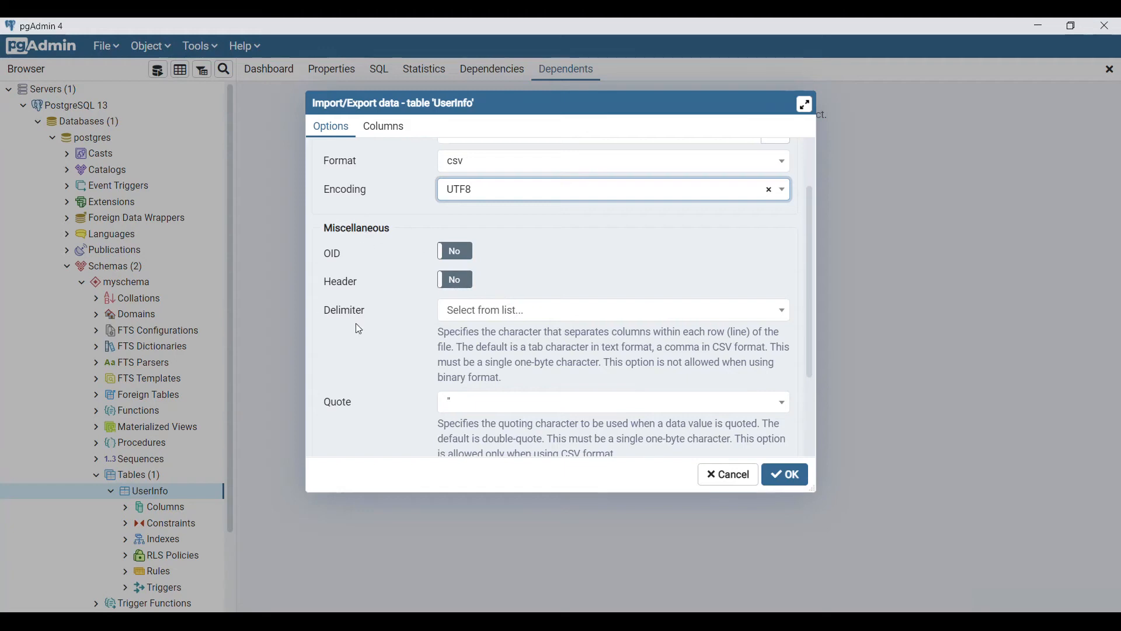
pyautogui.click(573, 313)
pyautogui.click(482, 390)
pyautogui.scroll(-2, 381, 320)
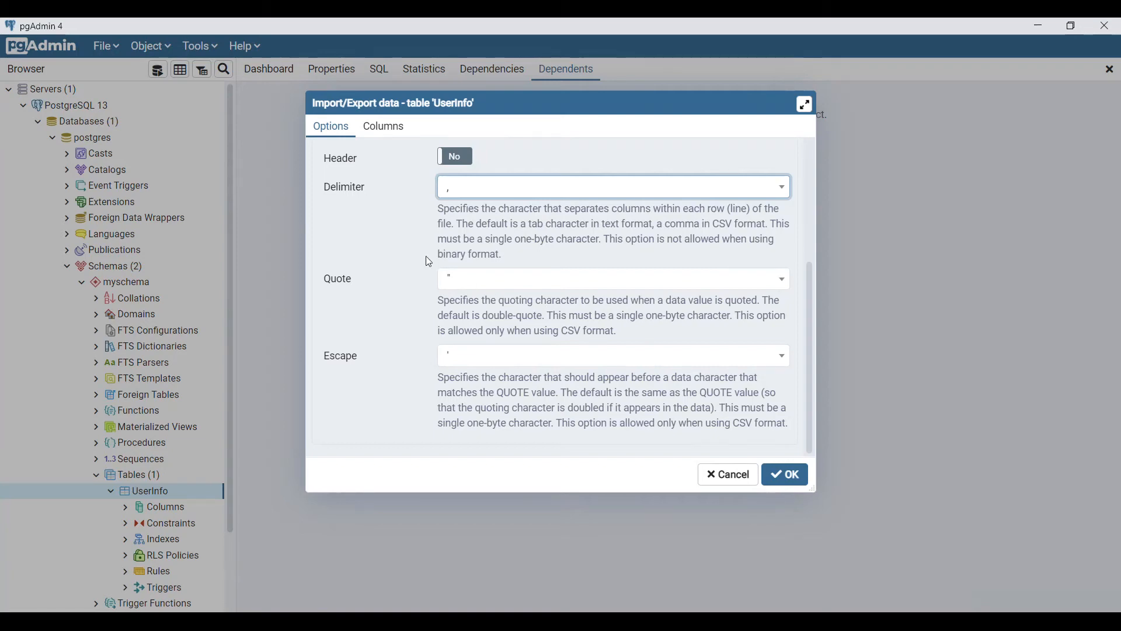
pyautogui.click(782, 476)
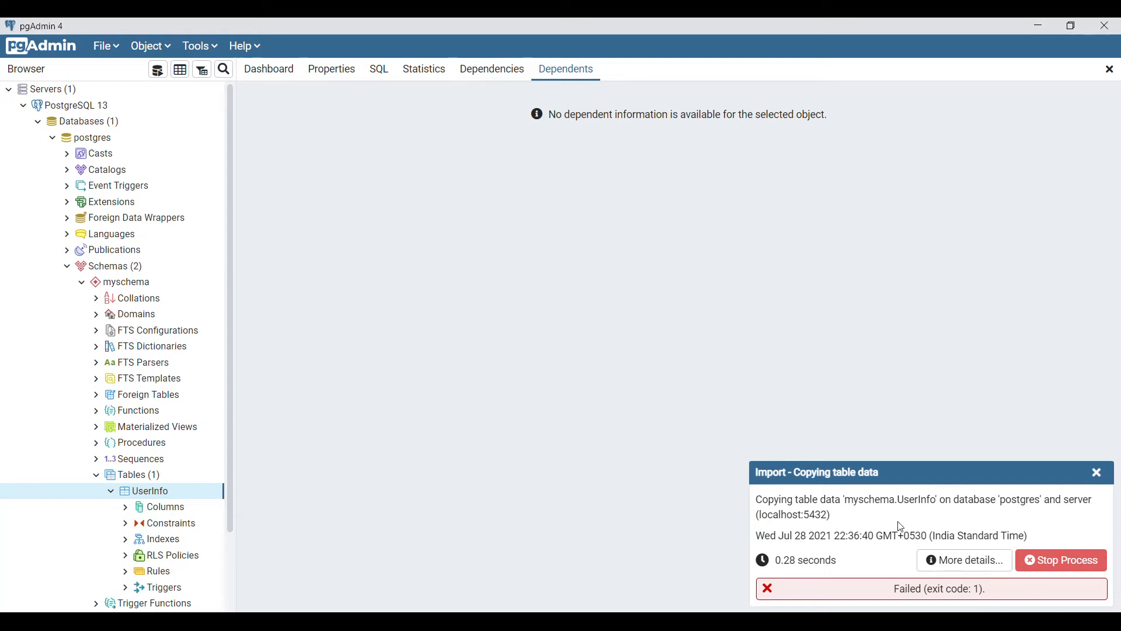
# Show the failed import's details, highlight the 'Id' value and bigint type in the error, then close it
pyautogui.click(979, 561)
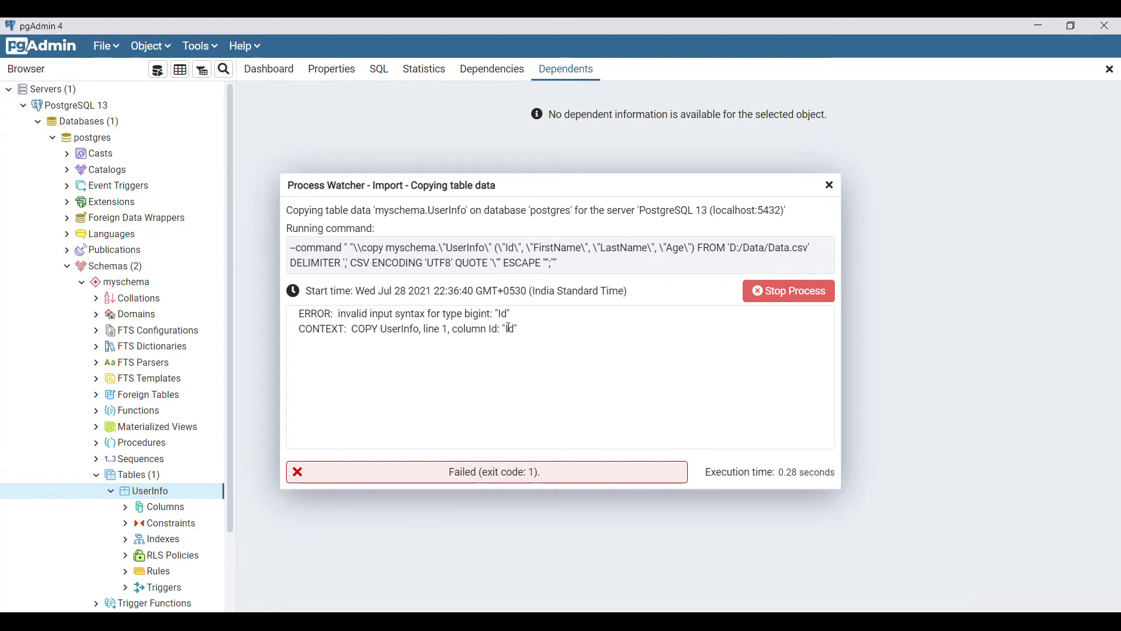
pyautogui.moveTo(508, 330); pyautogui.dragTo(516, 328)
pyautogui.moveTo(491, 315); pyautogui.dragTo(467, 315)
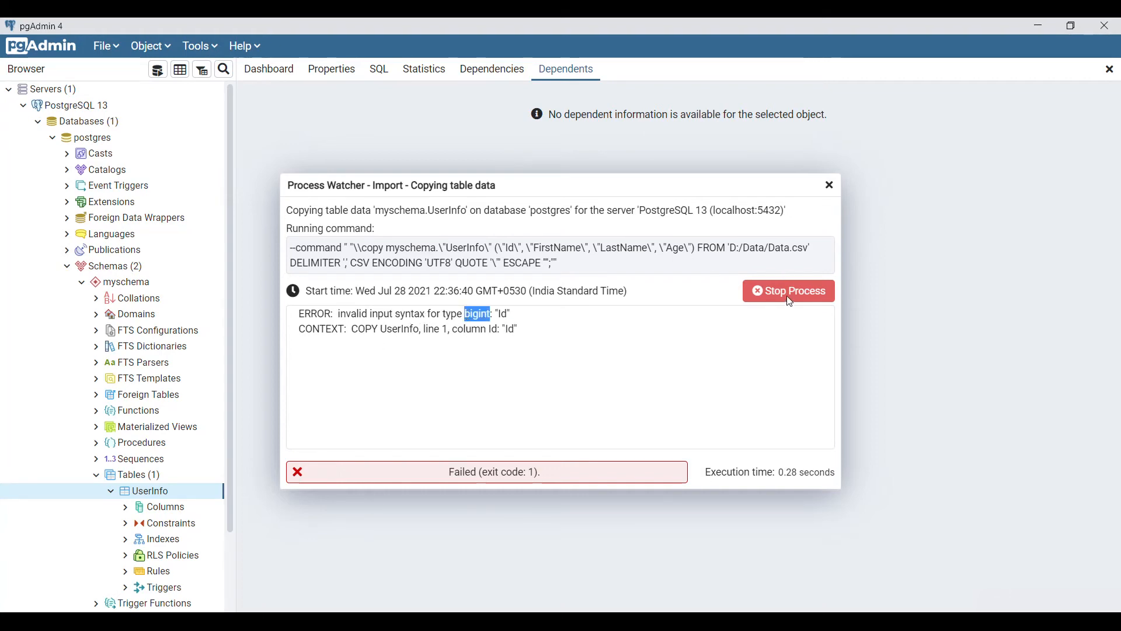
pyautogui.click(829, 185)
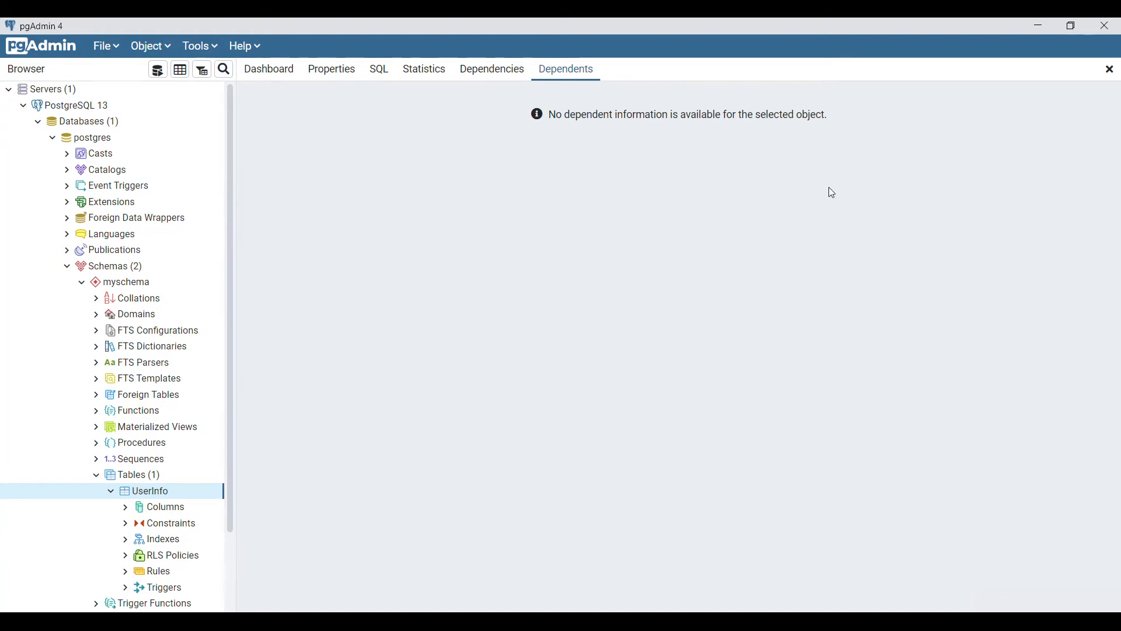
# Set up an Import into UserInfo from the file D:\Data\Data.csv
pyautogui.rightClick(155, 492)
pyautogui.click(249, 315)
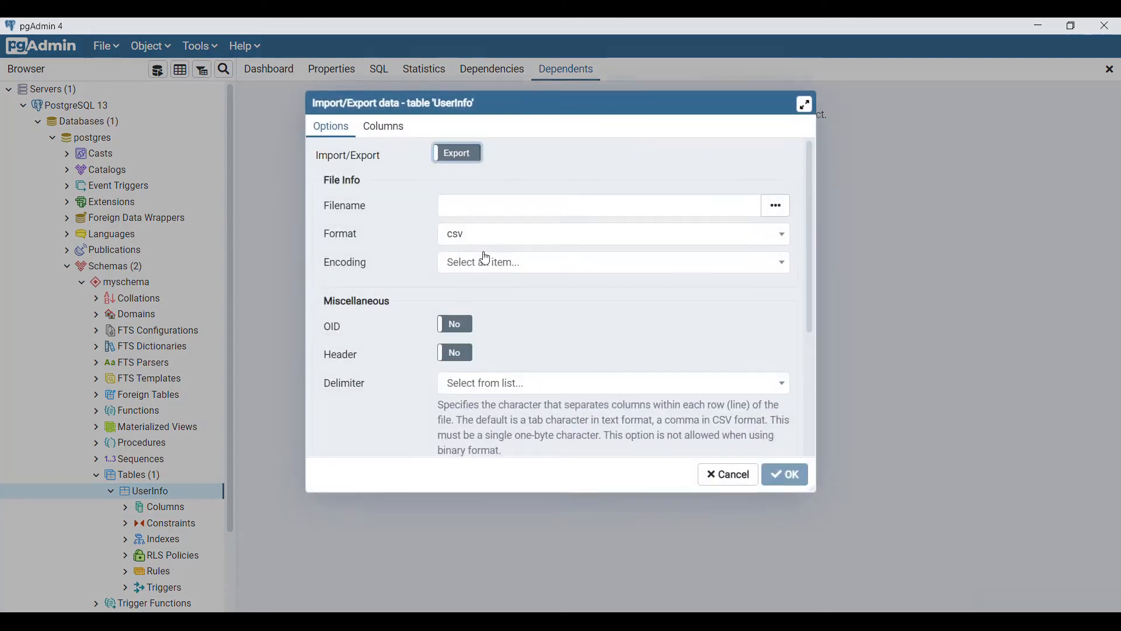
pyautogui.click(461, 163)
pyautogui.click(460, 166)
pyautogui.click(731, 207)
pyautogui.write('D:\\')
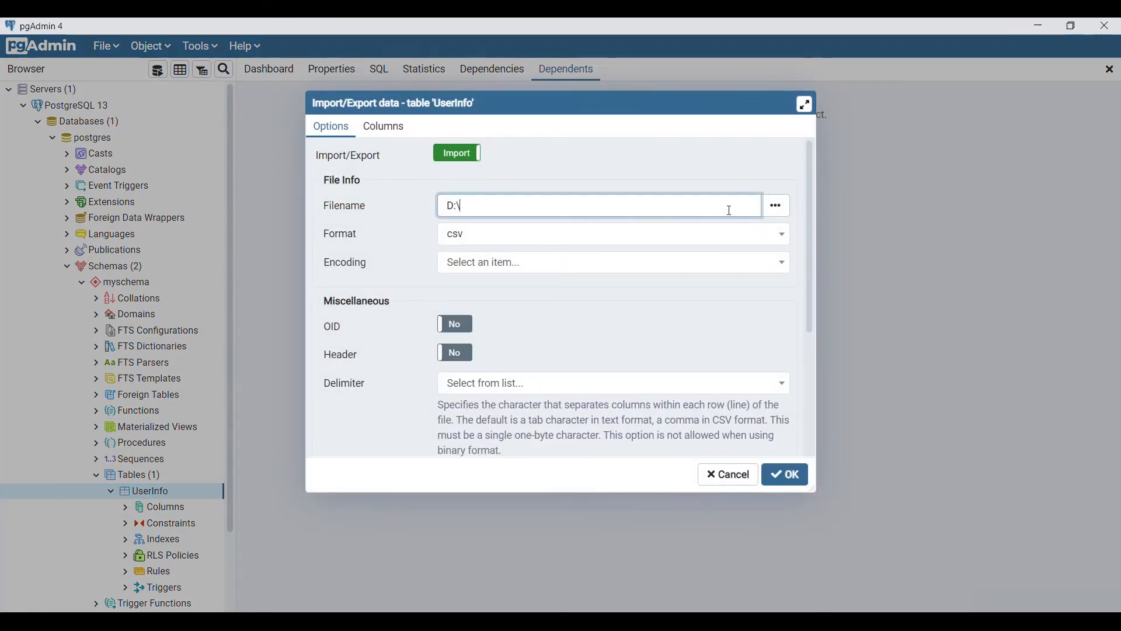
pyautogui.write('Data\\Data.csv')
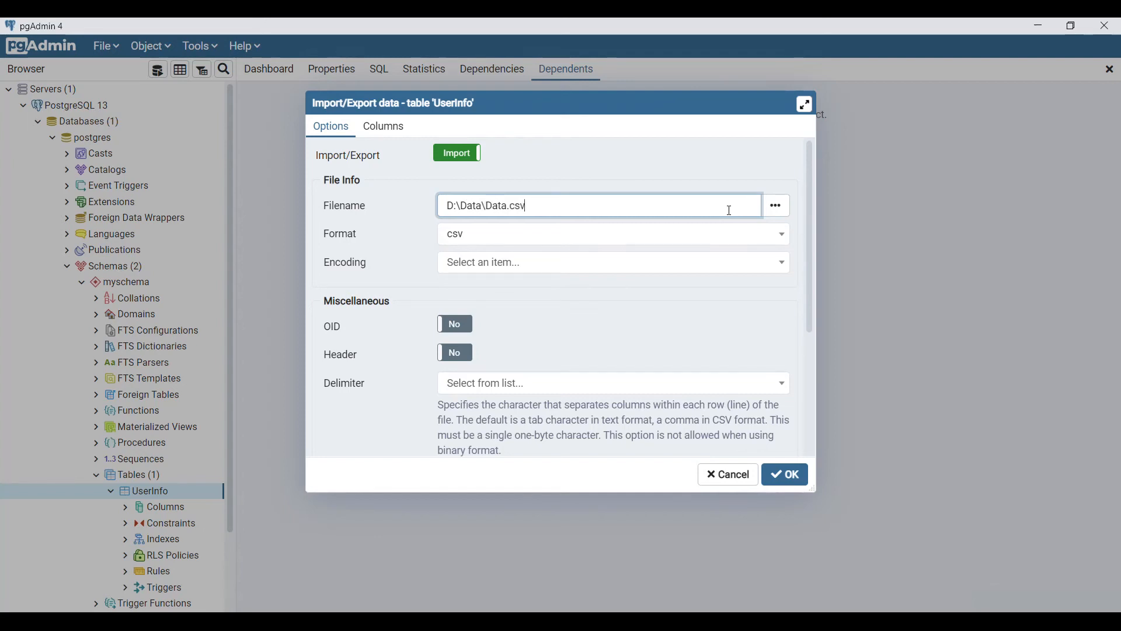
pyautogui.press('Tab')
pyautogui.click(776, 208)
pyautogui.doubleClick(375, 183)
# Turn Header on, set the delimiter to comma, and run the import
pyautogui.click(549, 262)
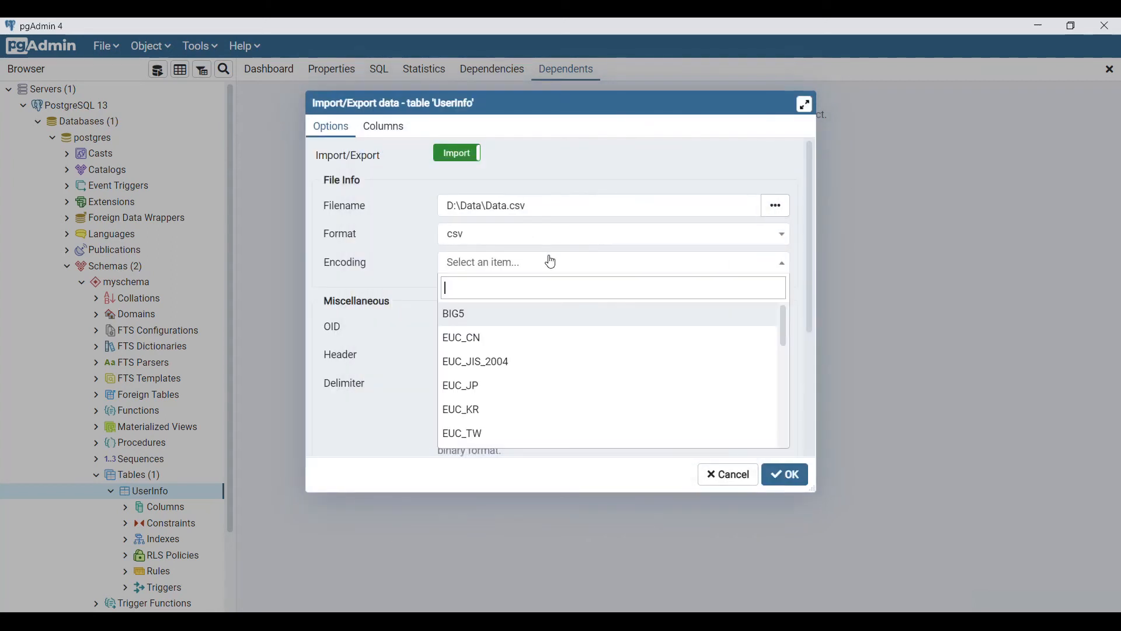
pyautogui.click(393, 243)
pyautogui.scroll(-1, 457, 296)
pyautogui.click(458, 282)
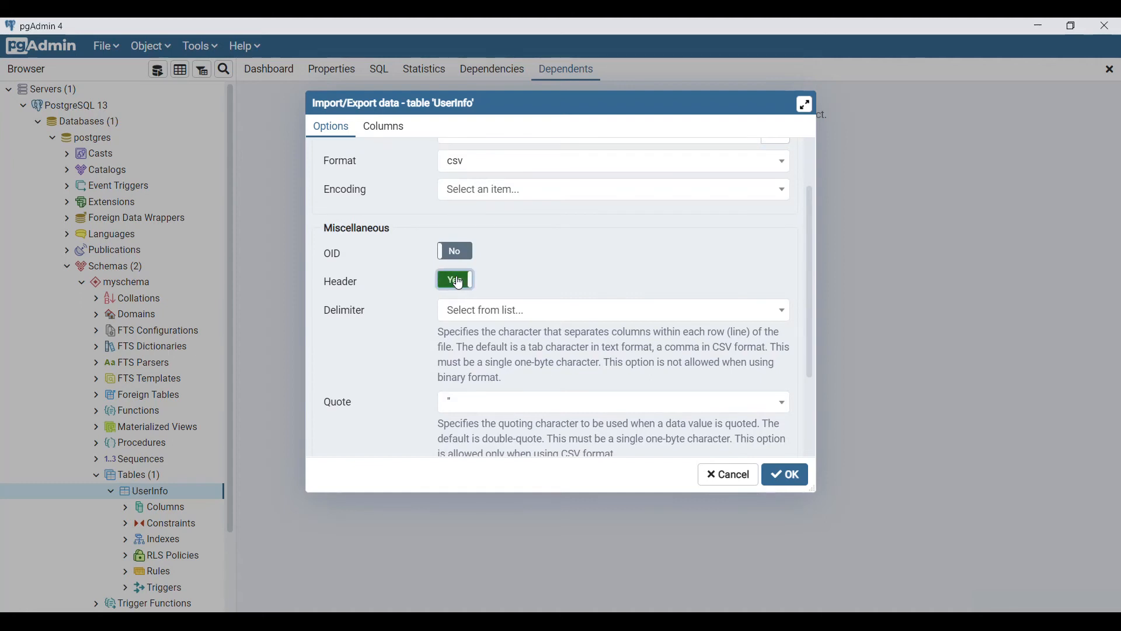
pyautogui.scroll(-1, 459, 283)
pyautogui.click(585, 240)
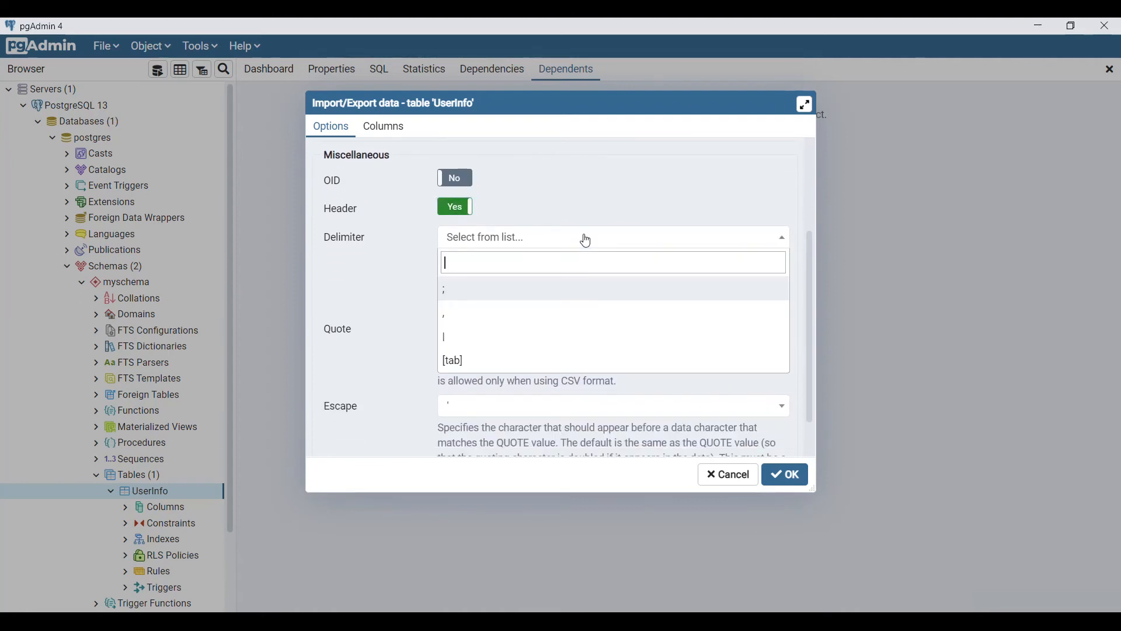
pyautogui.click(490, 309)
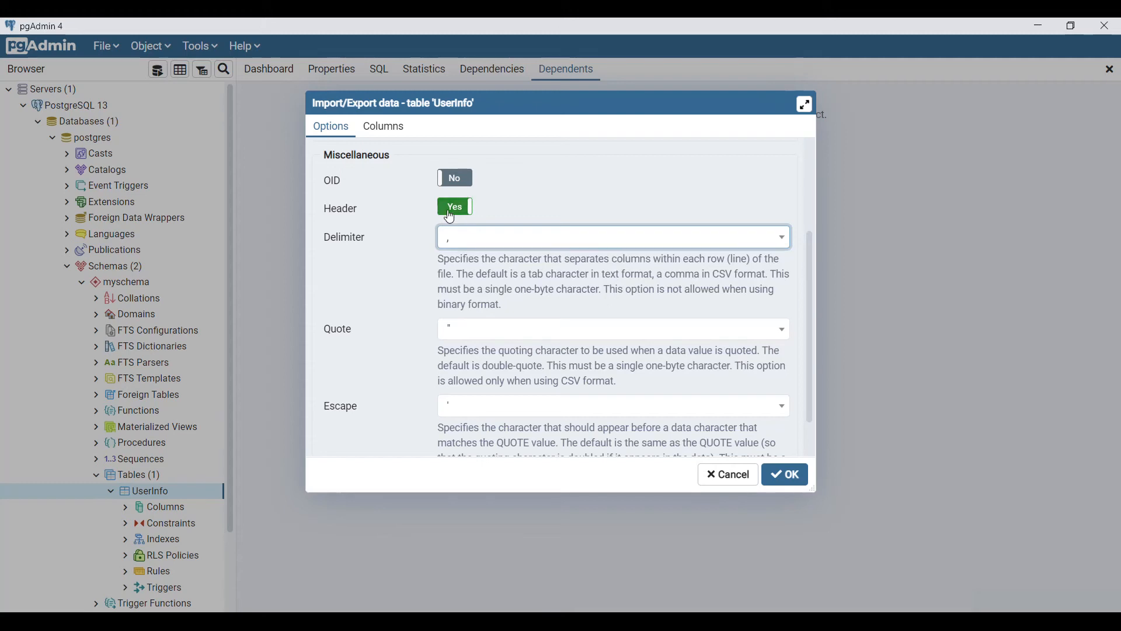
pyautogui.click(802, 486)
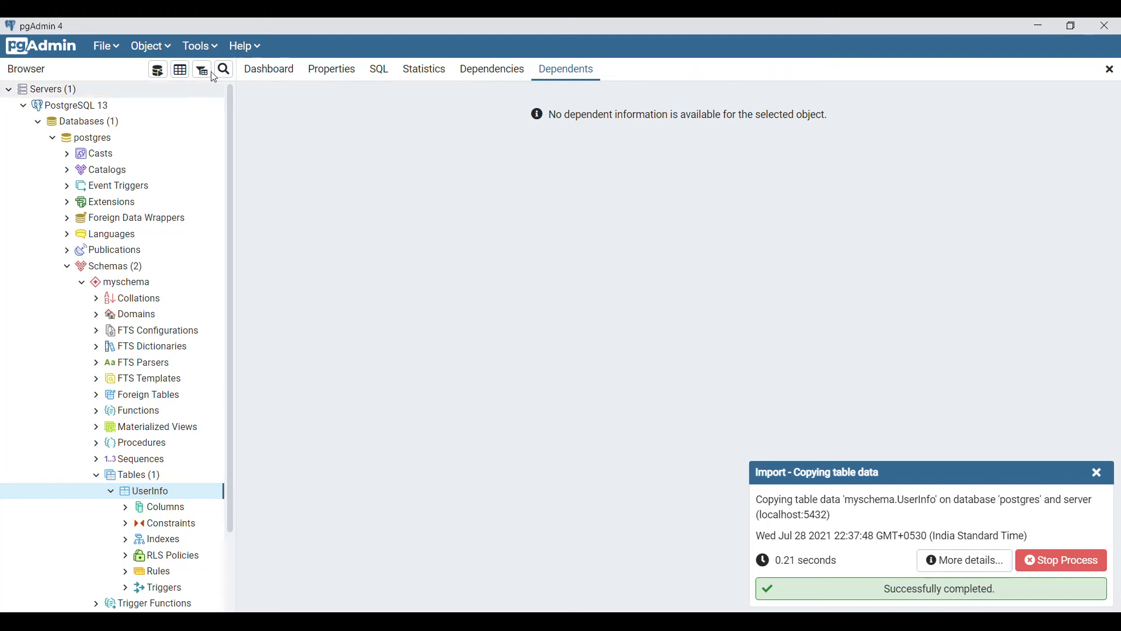
# In a new Query Tool, run select * from myschema.UserInfo
pyautogui.click(203, 46)
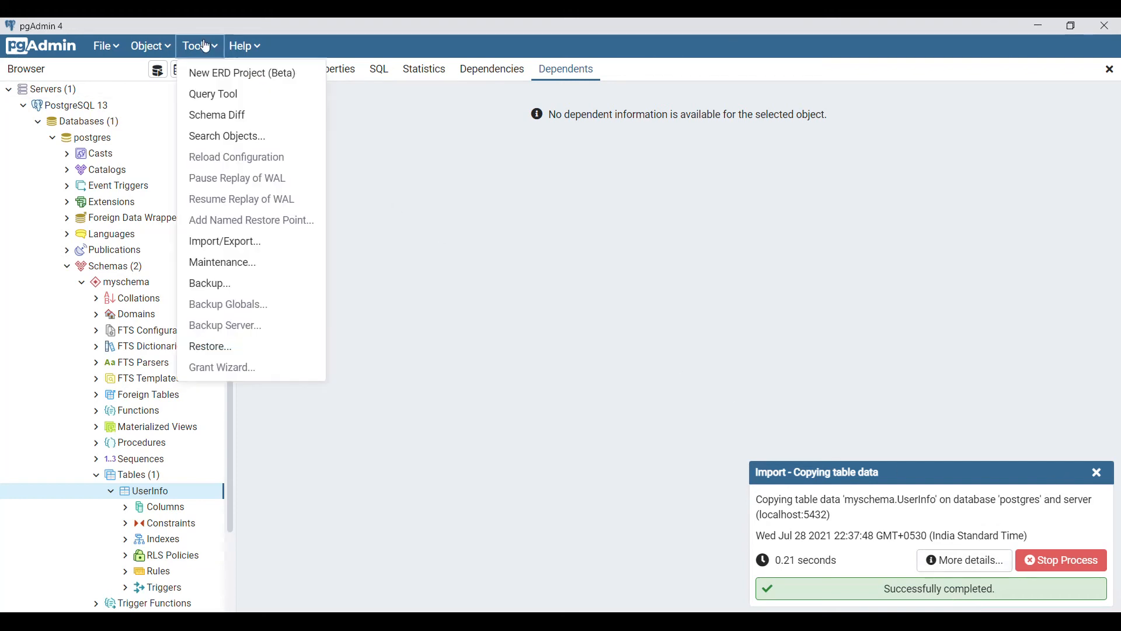
pyautogui.click(220, 95)
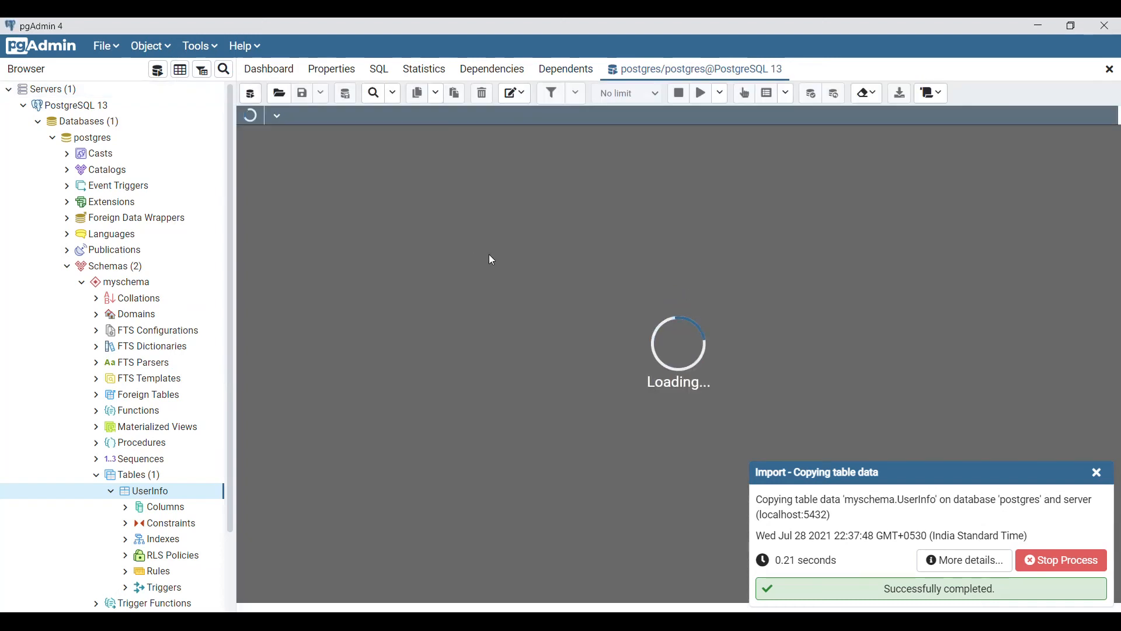
pyautogui.write('sele')
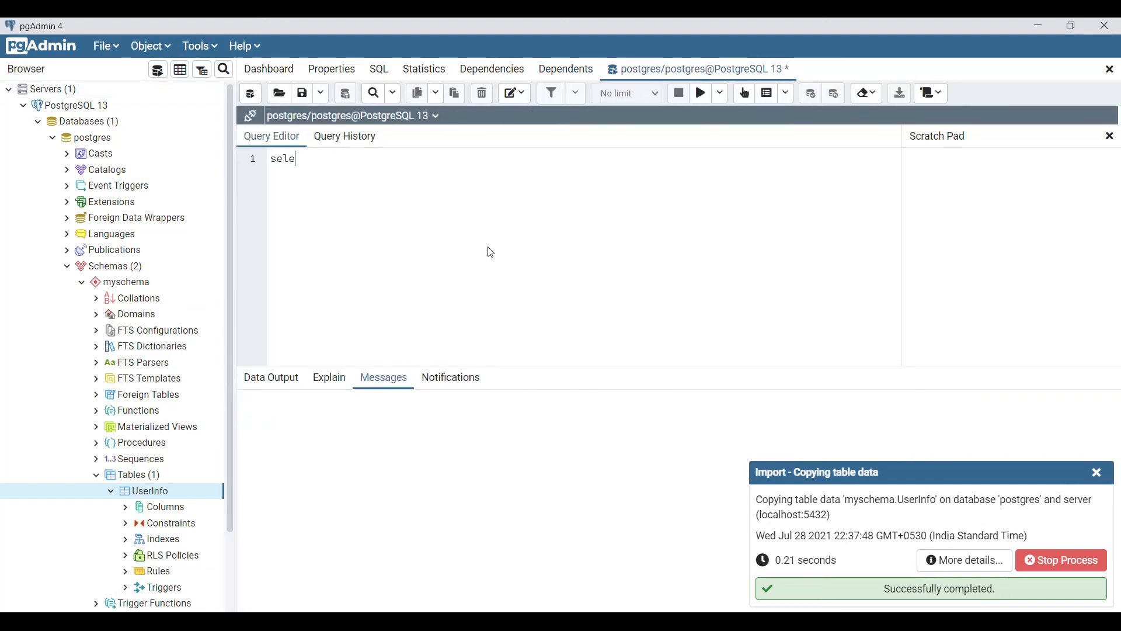
pyautogui.write('ct * from myschema.')
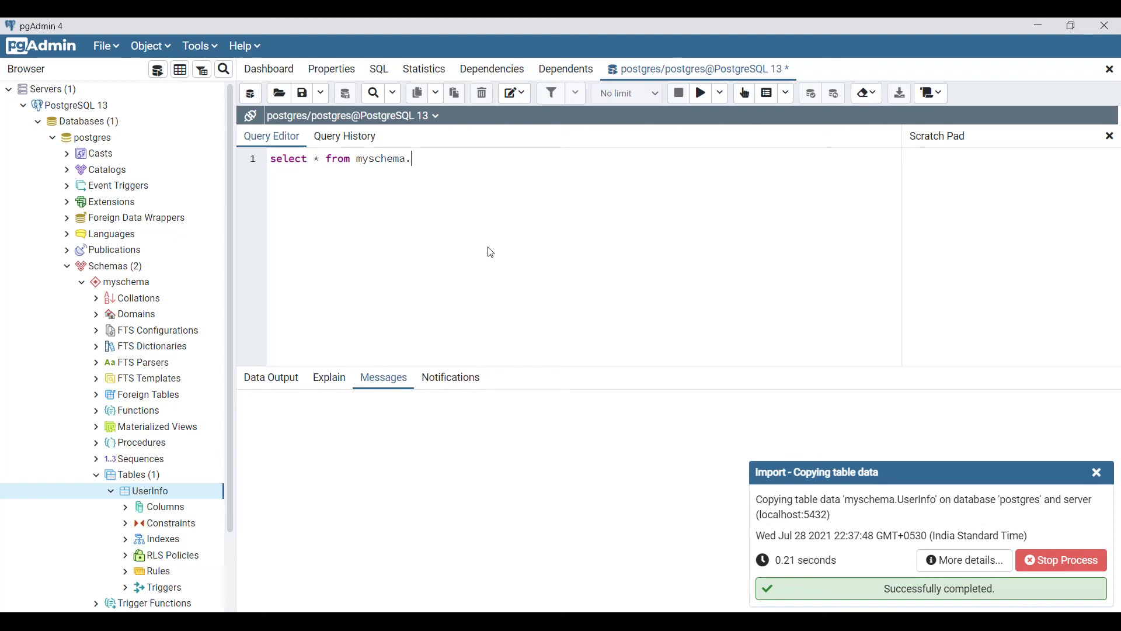
pyautogui.write('UserInfo')
pyautogui.press('F5')
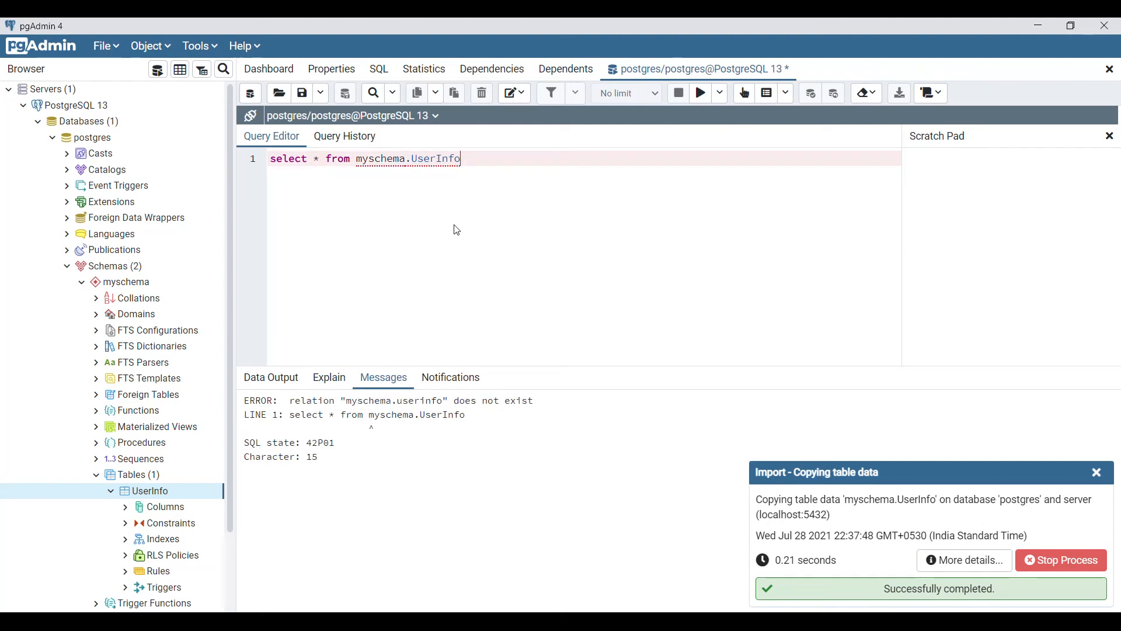
# Fix the query to myschema."UserInfo" and rerun it to show the three rows
pyautogui.click(357, 159)
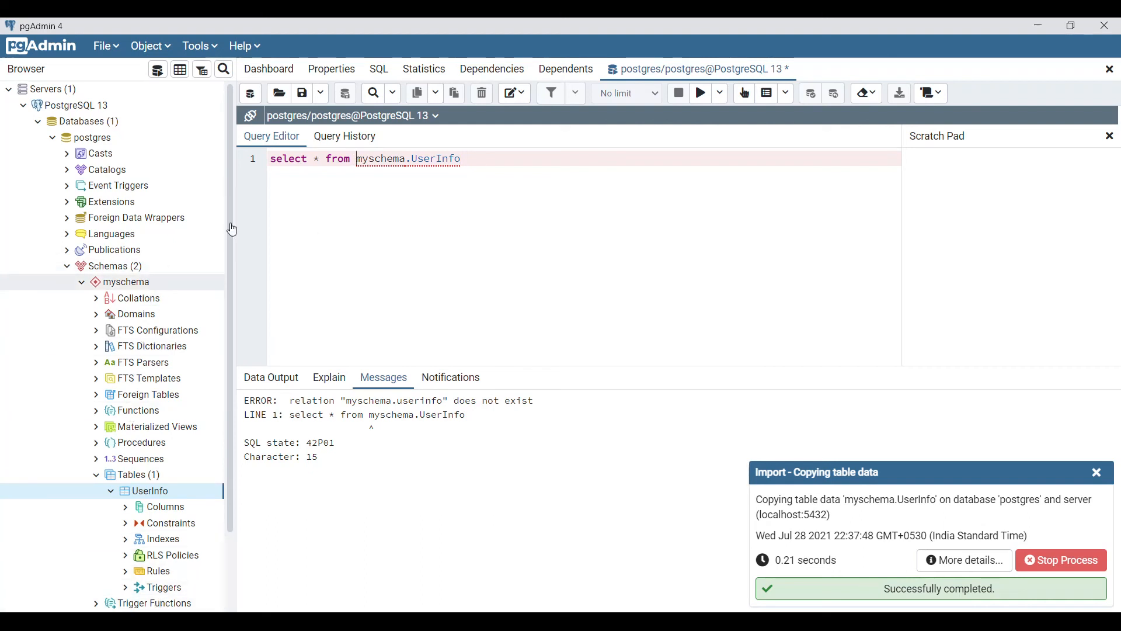
pyautogui.click(465, 228)
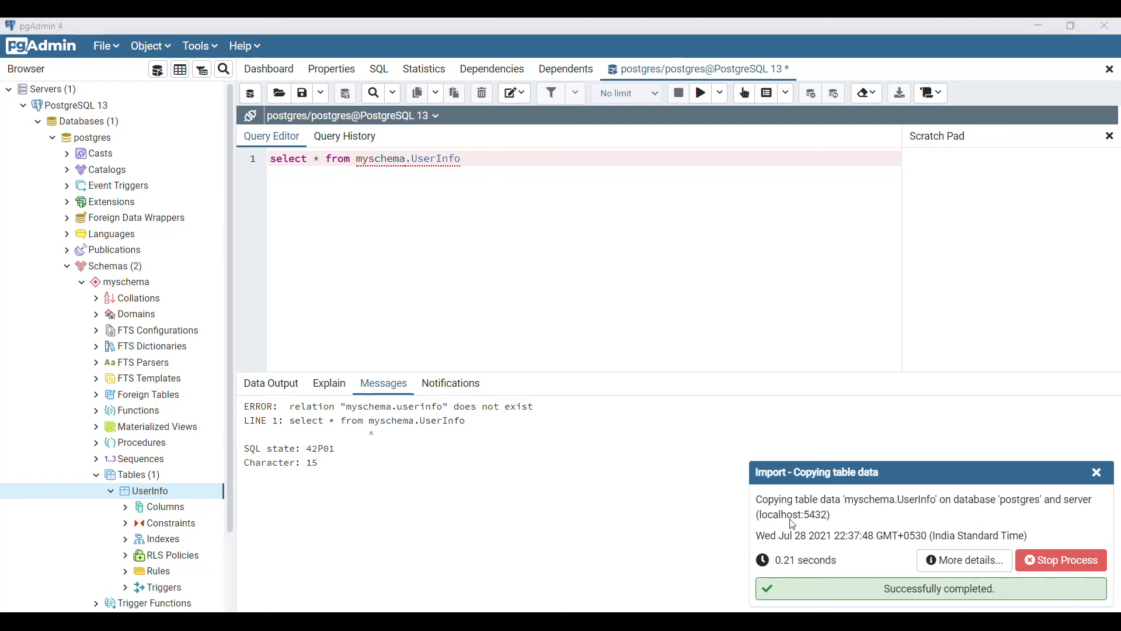
pyautogui.click(410, 165)
pyautogui.write('"')
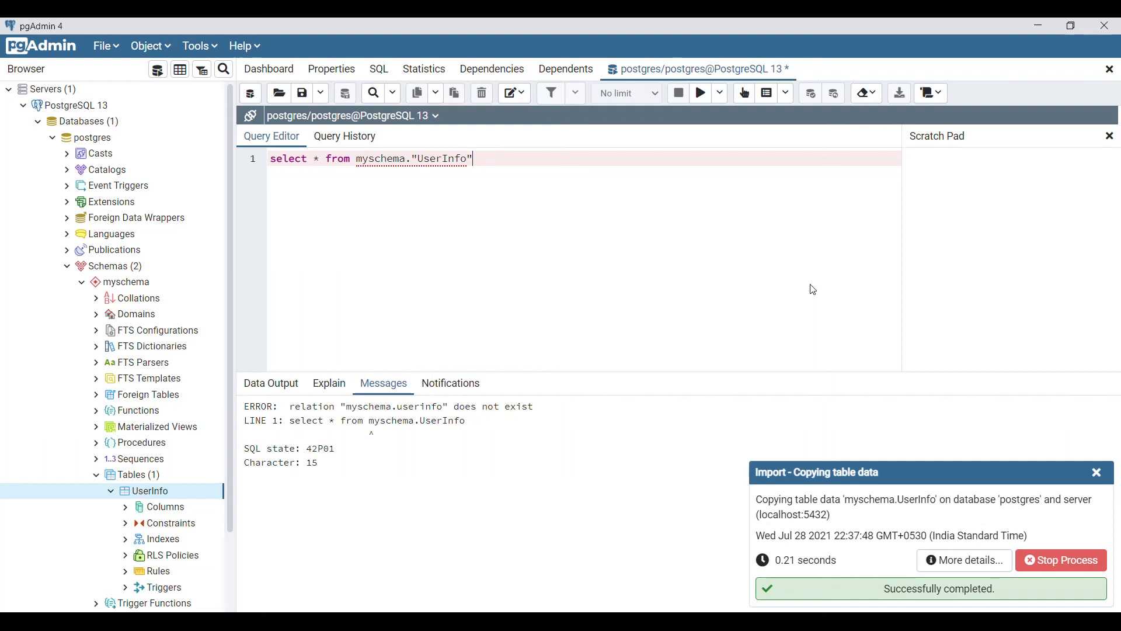
pyautogui.press('F5')
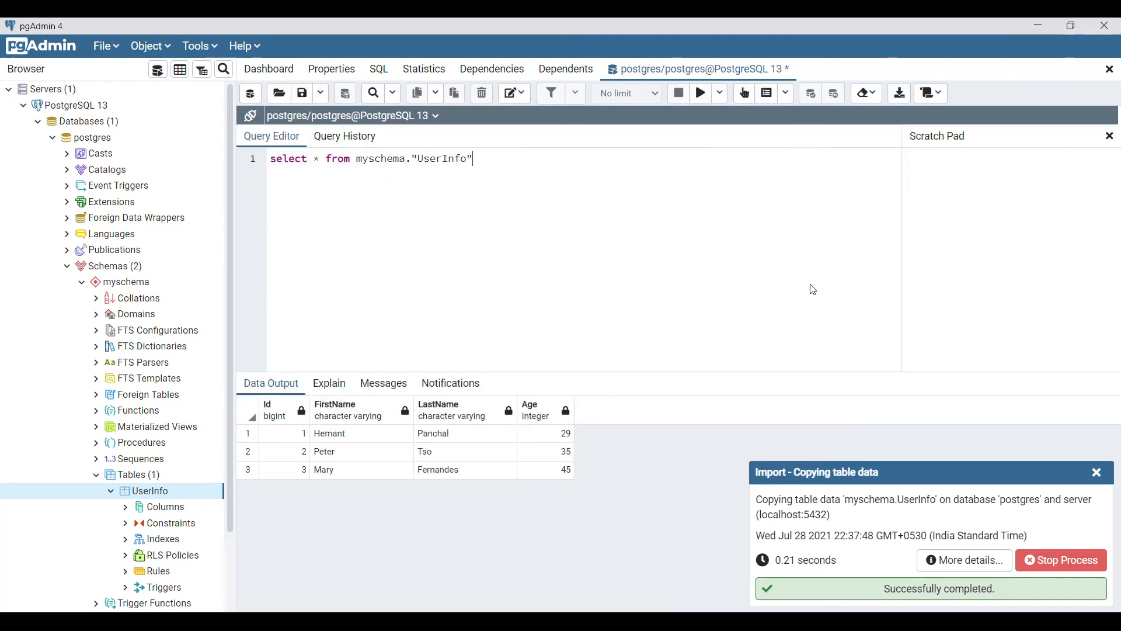